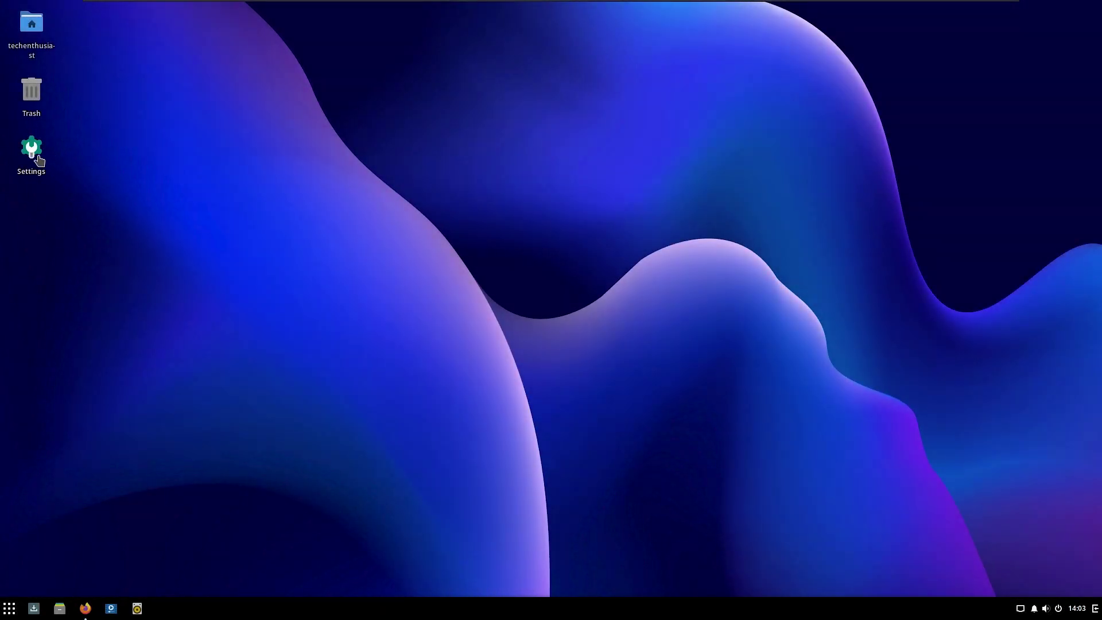
Open Settings and view the system's About information.
double_click(37, 151)
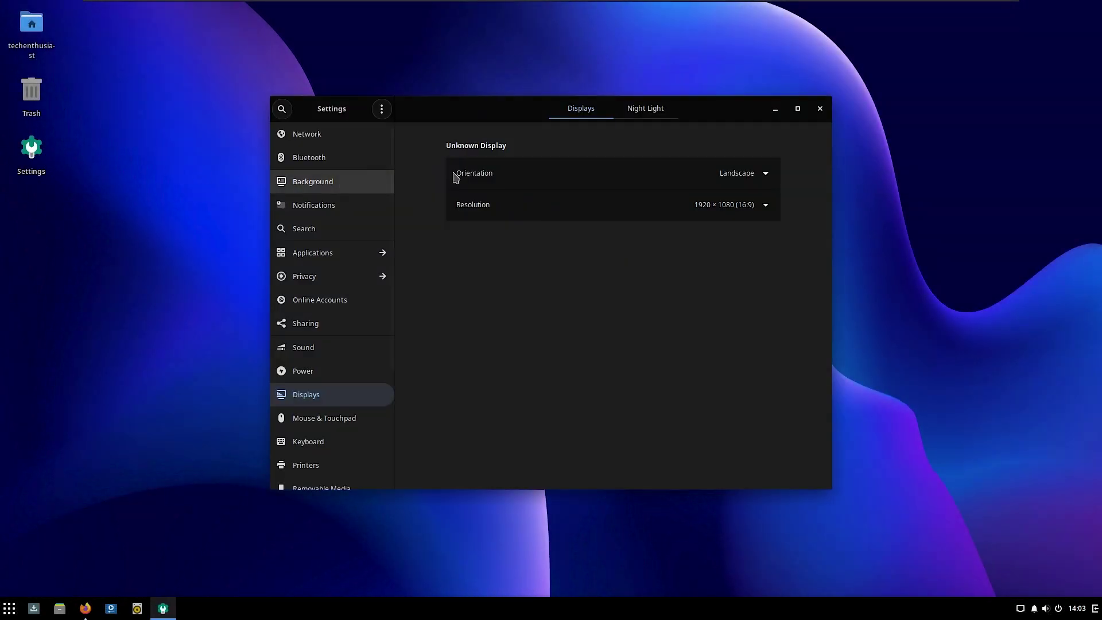
scroll(360, 400, down, 2)
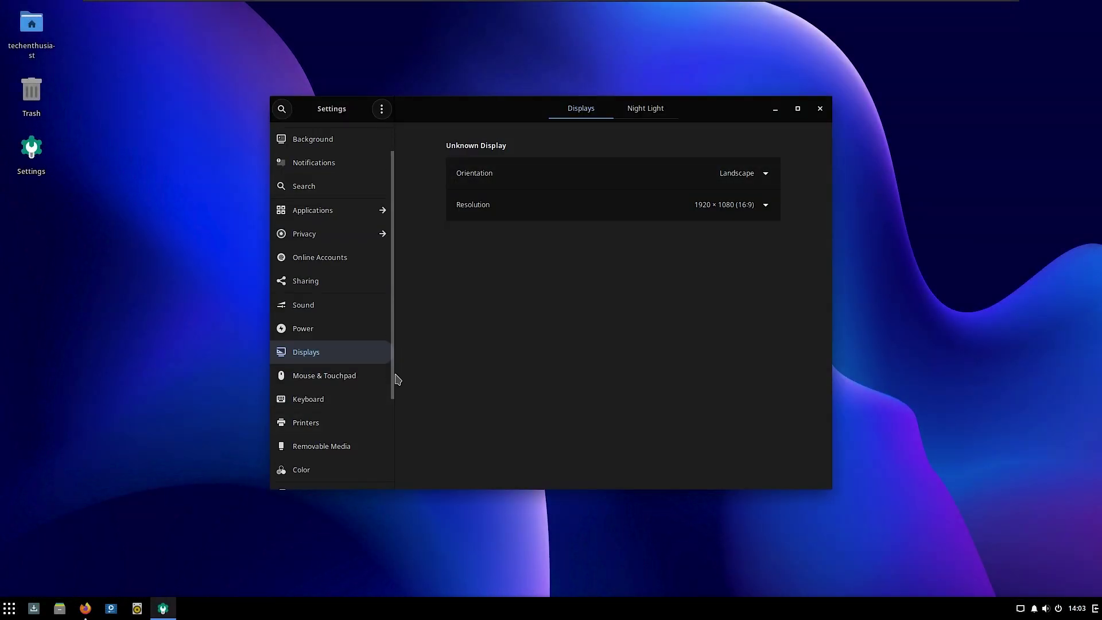
drag(396, 378, 364, 488)
click(364, 482)
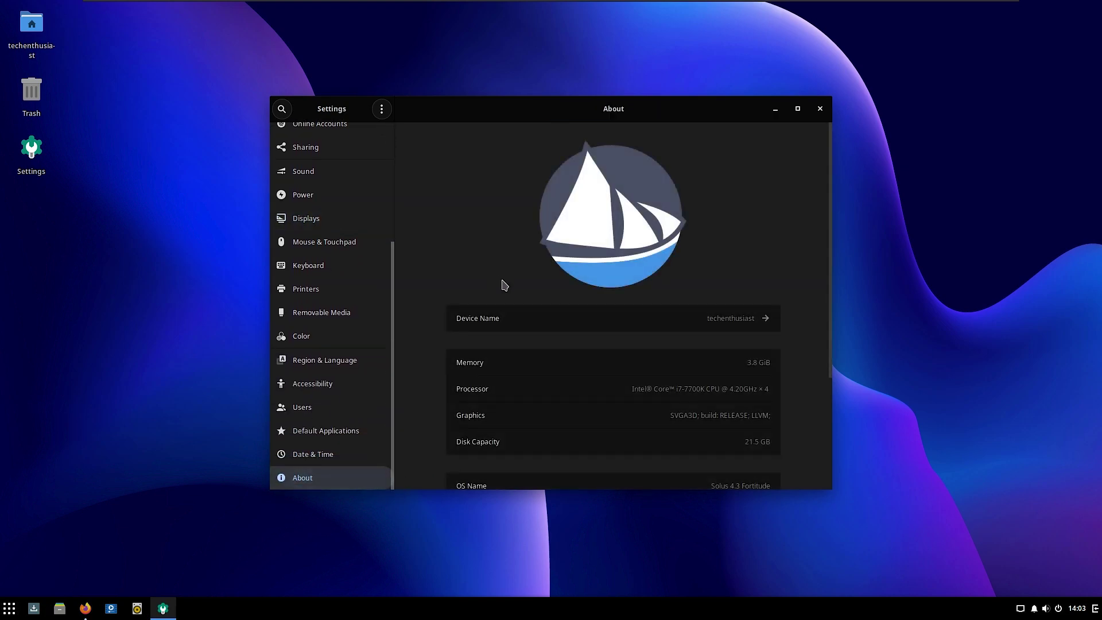
scroll(834, 347, down, 1)
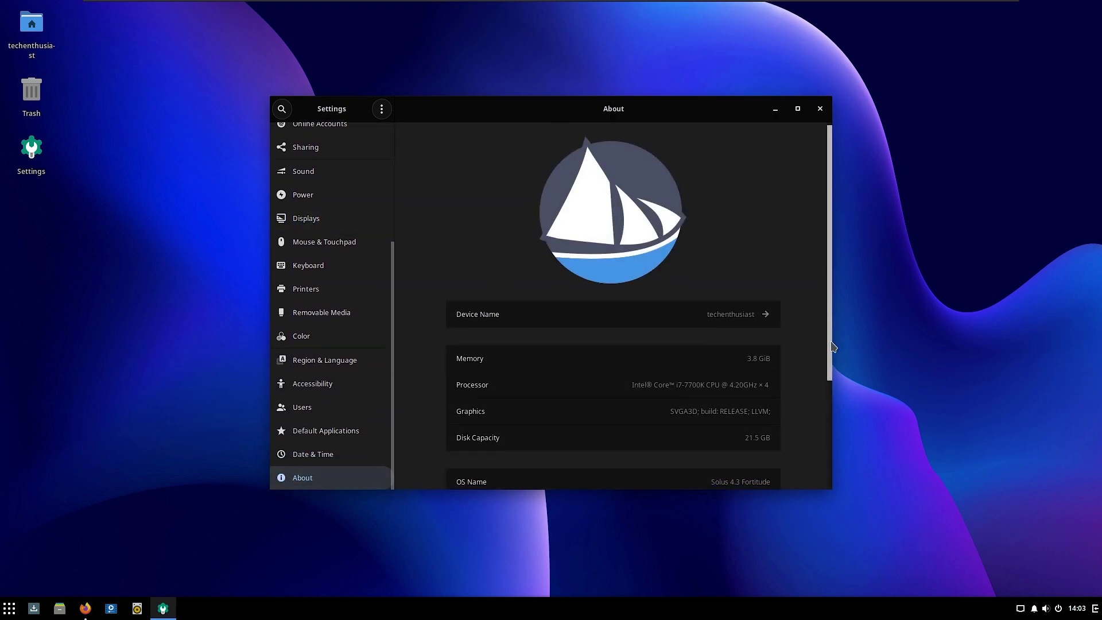
drag(833, 348, 829, 438)
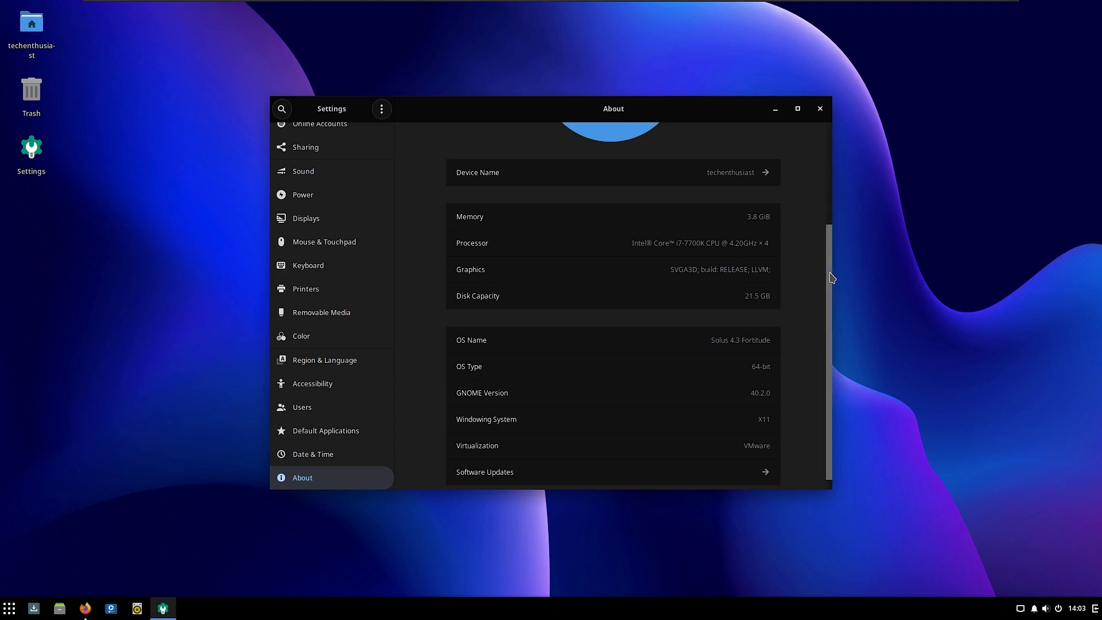
scroll(832, 277, down, 1)
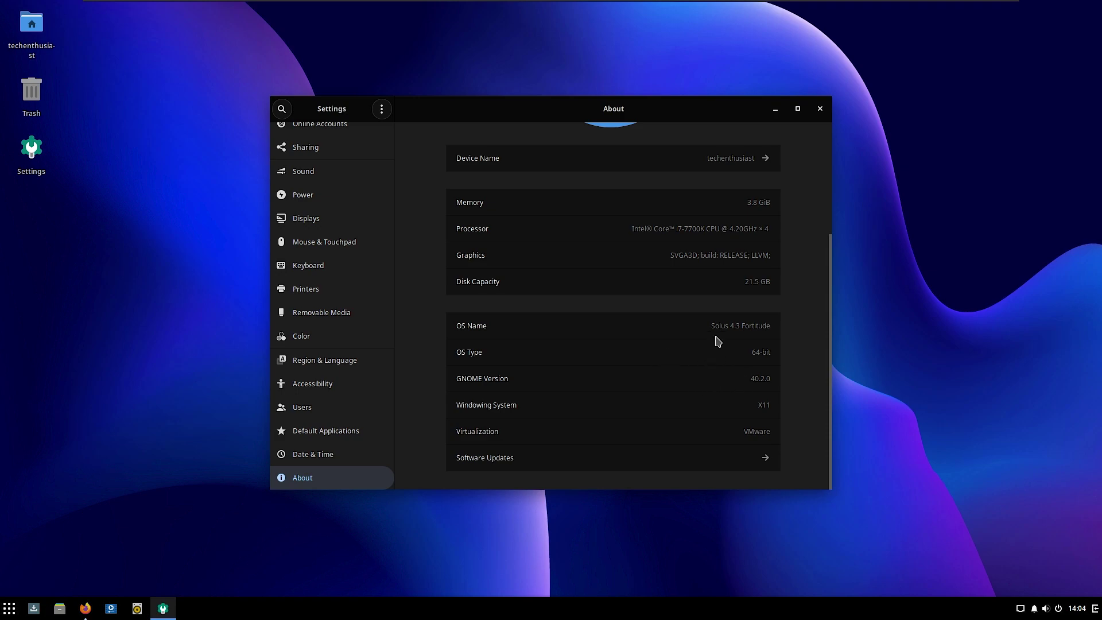
Close Settings and read down the Solus 4.3 release page in Firefox.
click(819, 108)
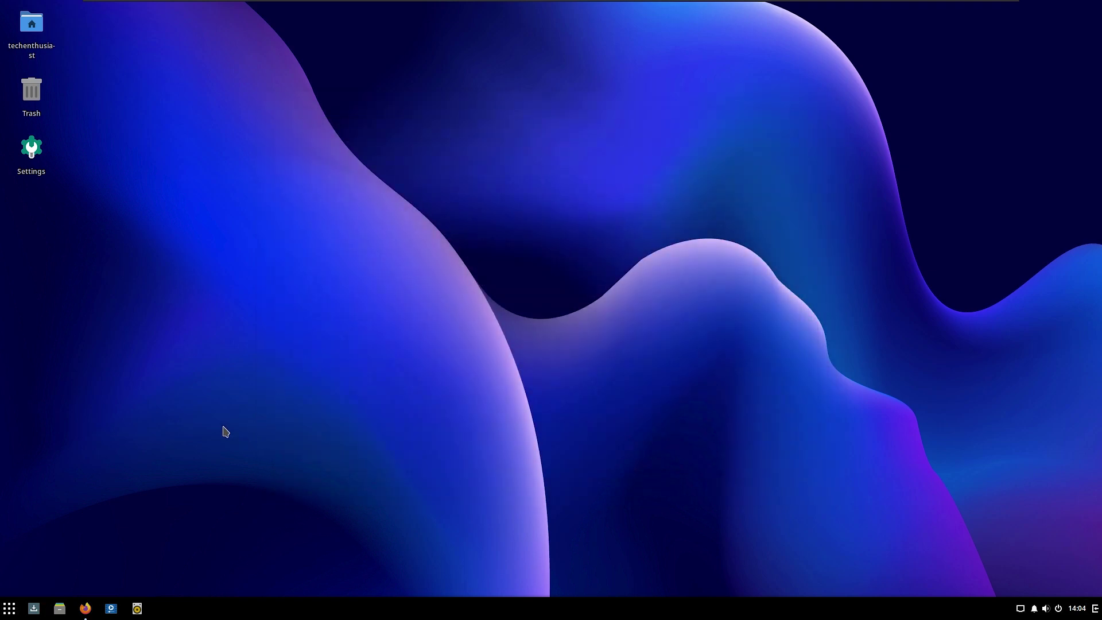
click(85, 608)
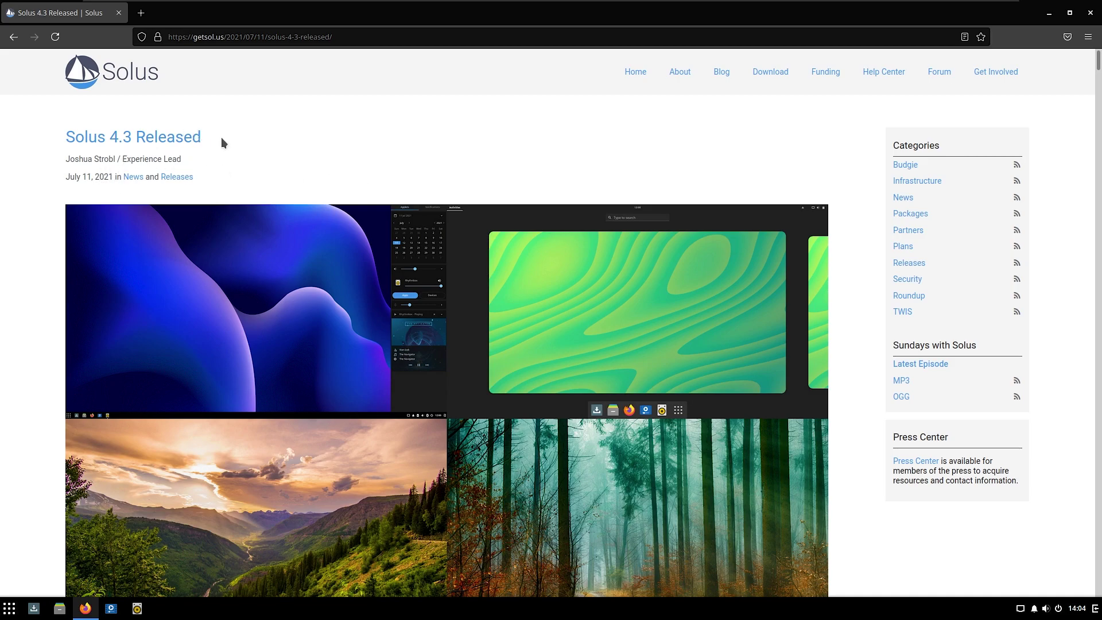
scroll(172, 140, down, 1)
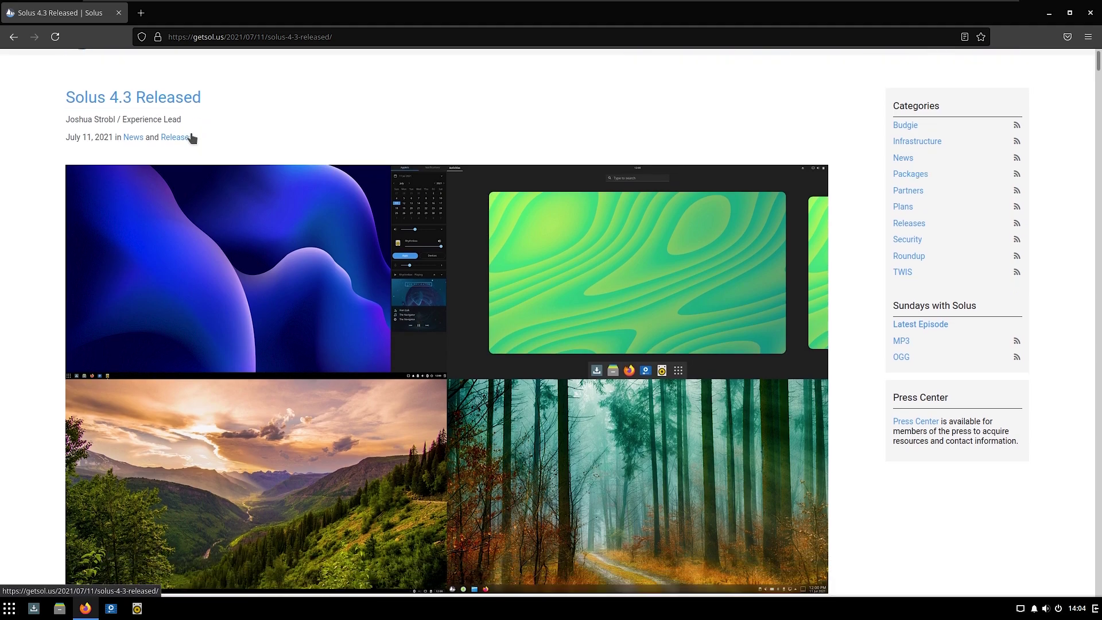
scroll(313, 174, down, 6)
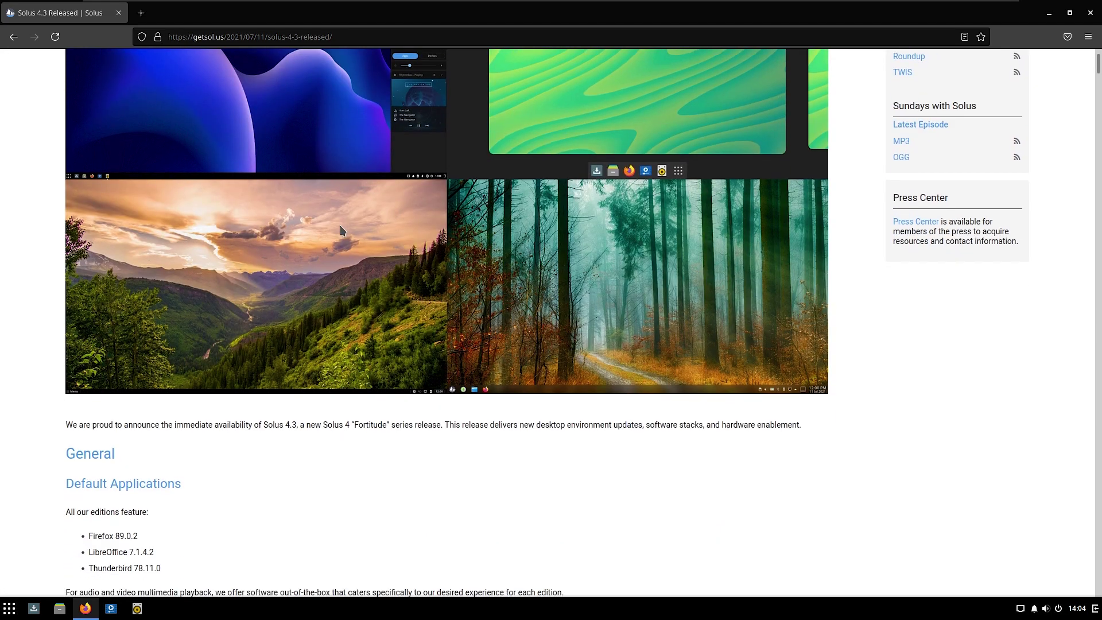
scroll(241, 270, down, 2)
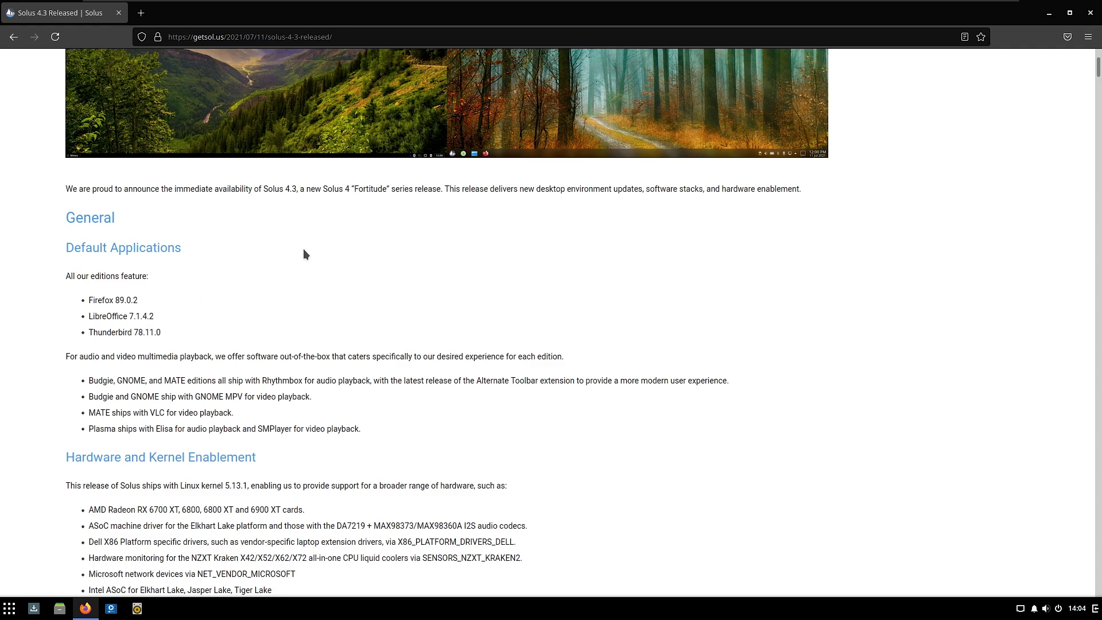
Scroll further through the release notes, then minimize Firefox to show the desktop.
scroll(391, 256, down, 2)
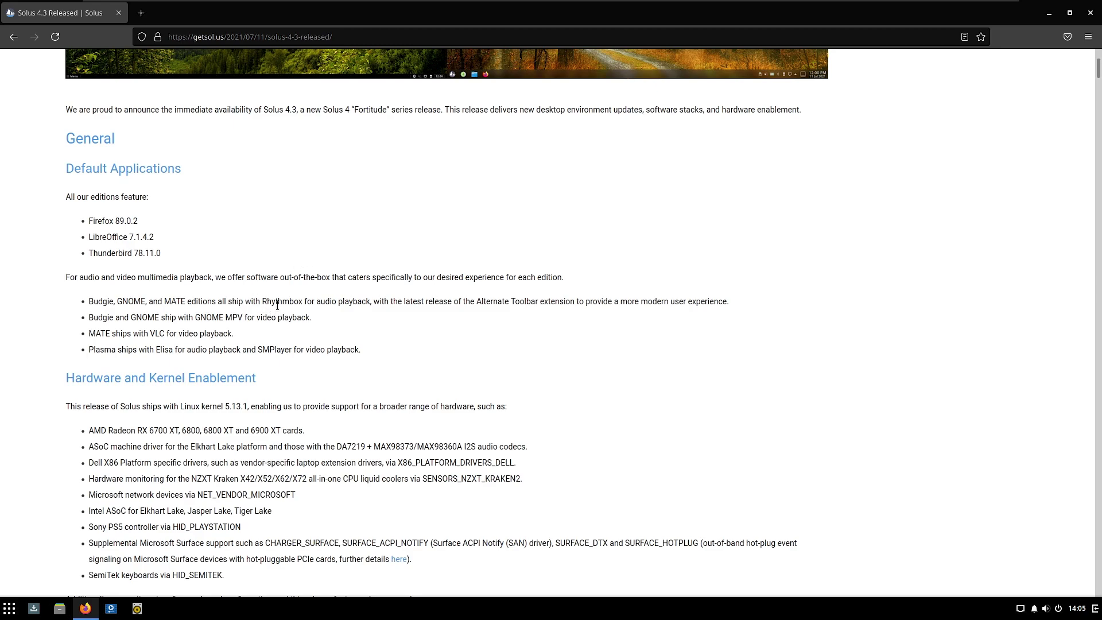
scroll(300, 313, down, 3)
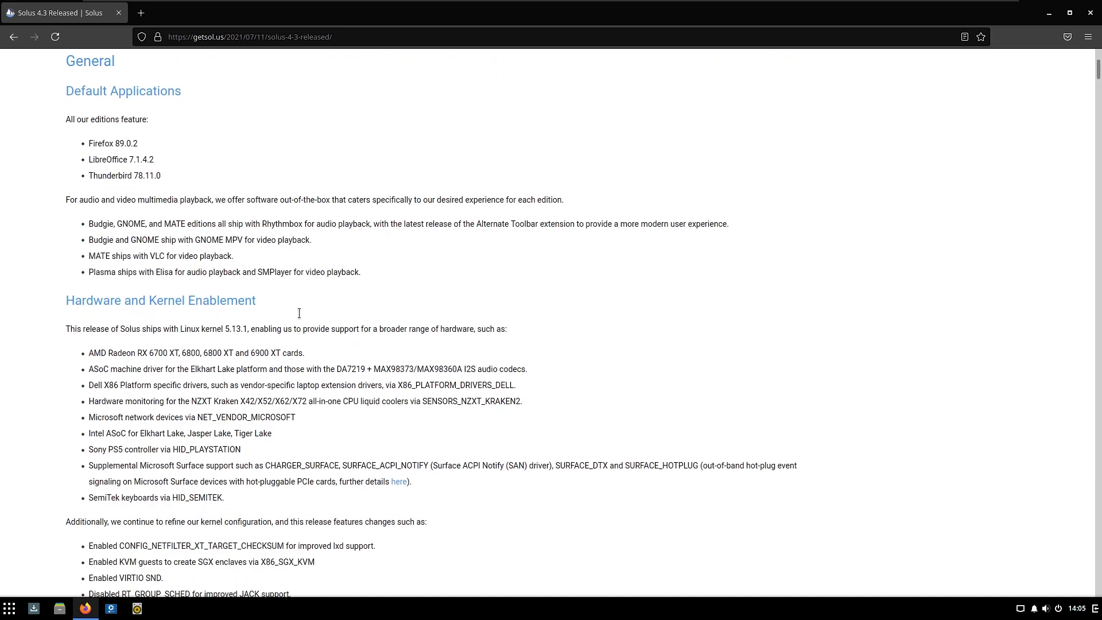
click(1053, 14)
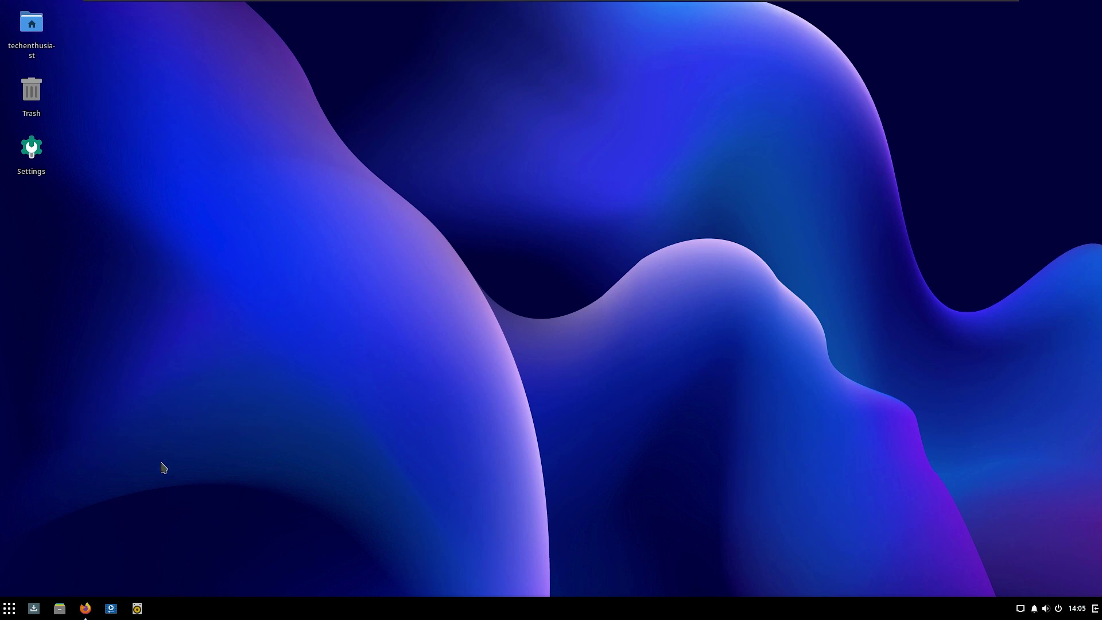
click(136, 608)
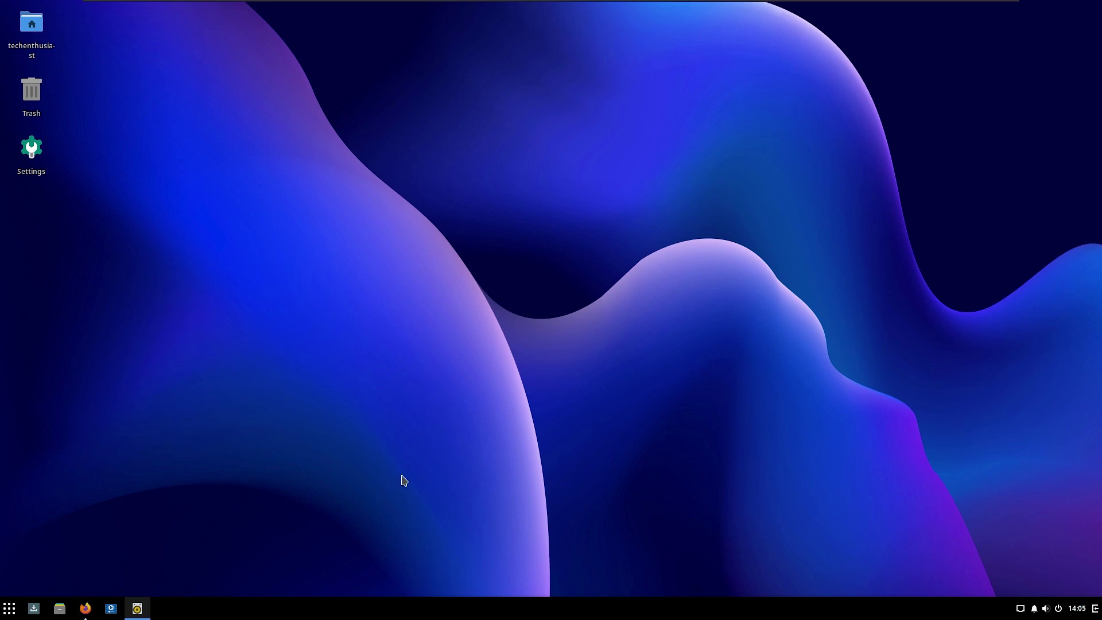
drag(455, 152, 448, 147)
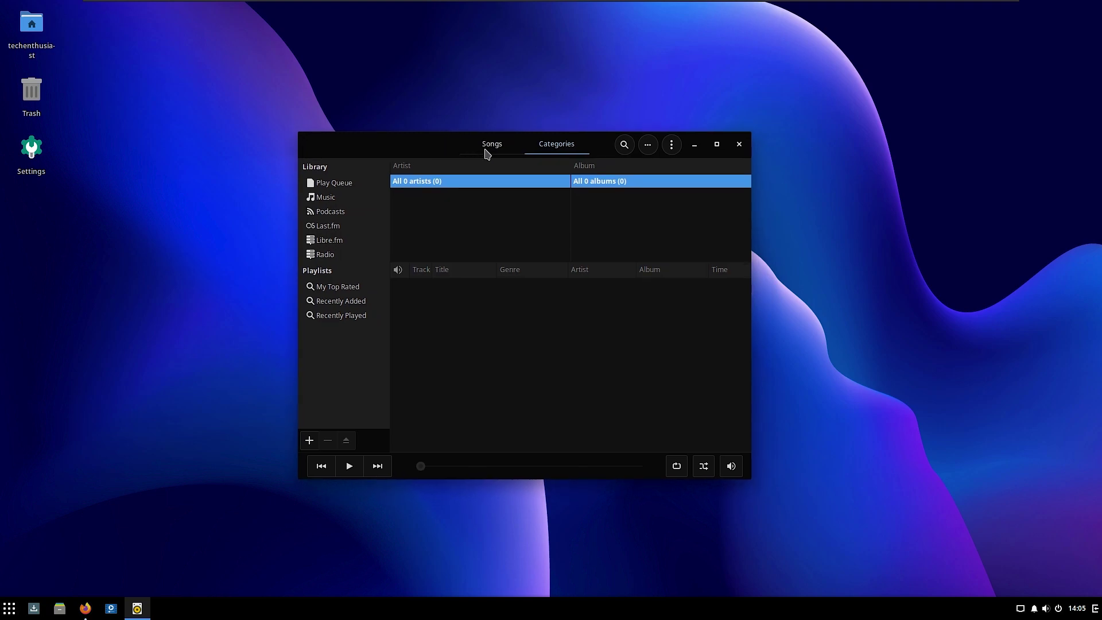
click(671, 144)
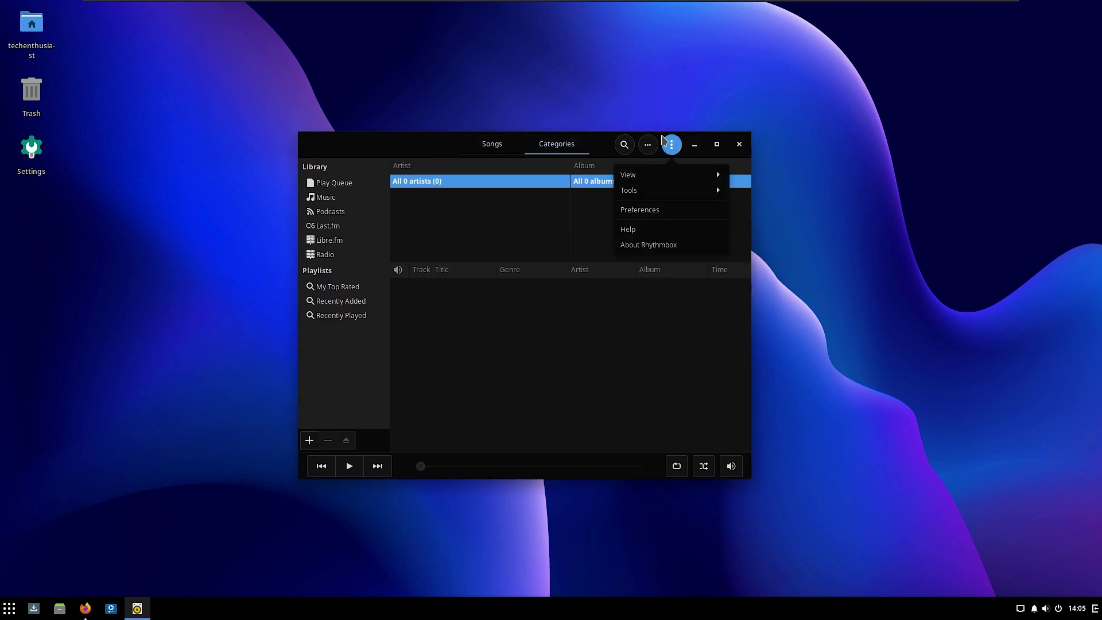
click(670, 246)
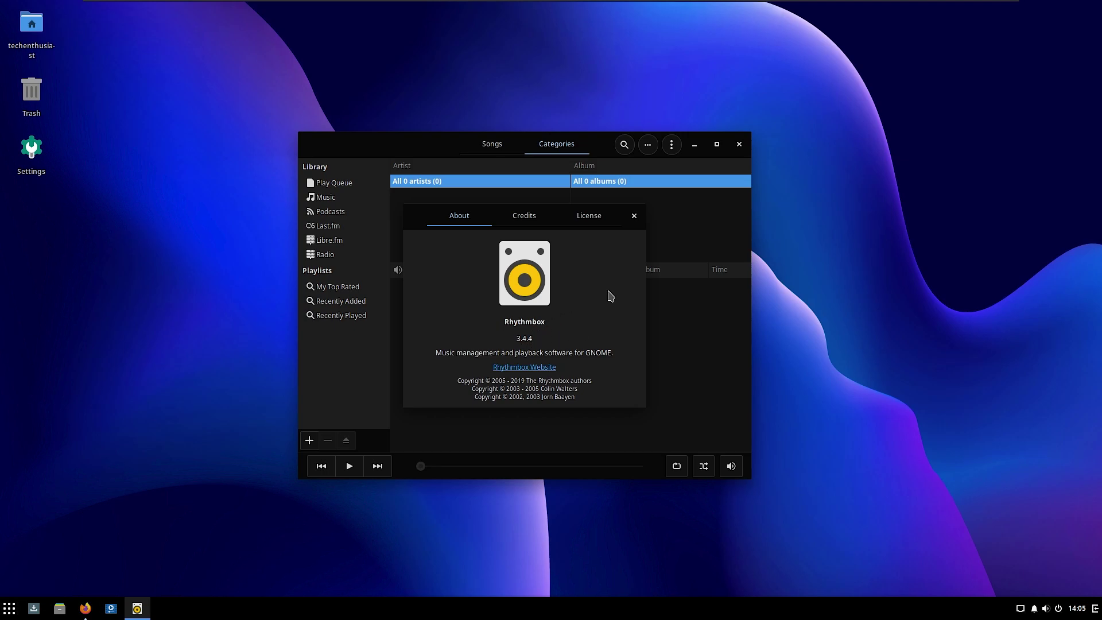
click(635, 216)
click(739, 144)
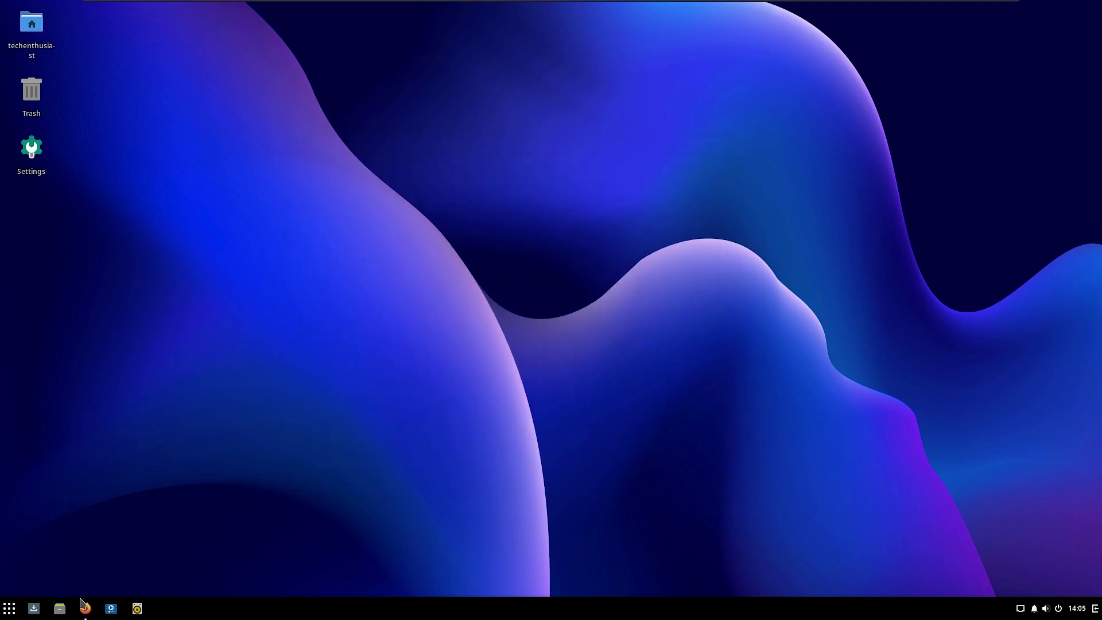
Restore Firefox and scroll to the Multimedia Upgrades section (ffmpeg 4.4, Pulseaudio 14.2).
click(85, 609)
scroll(256, 218, down, 3)
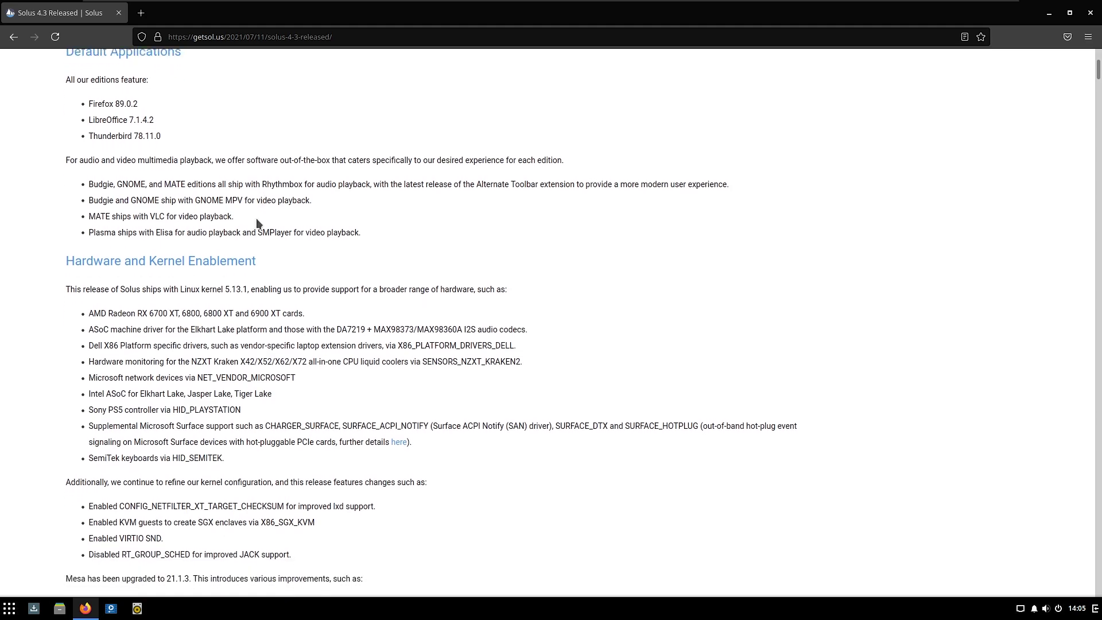
scroll(301, 264, down, 3)
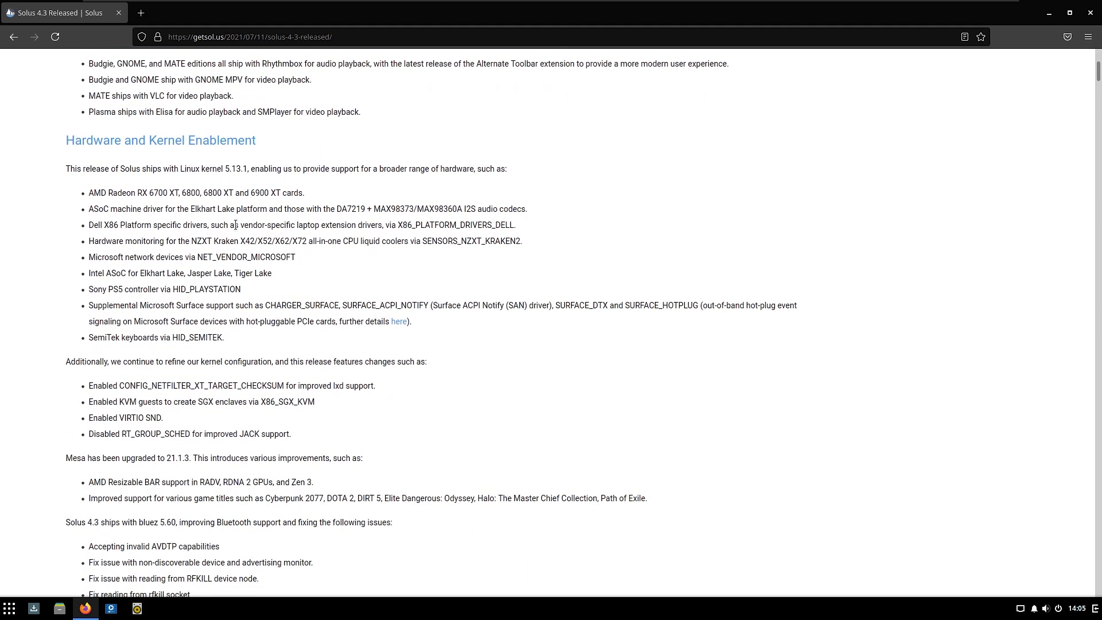
scroll(287, 255, down, 15)
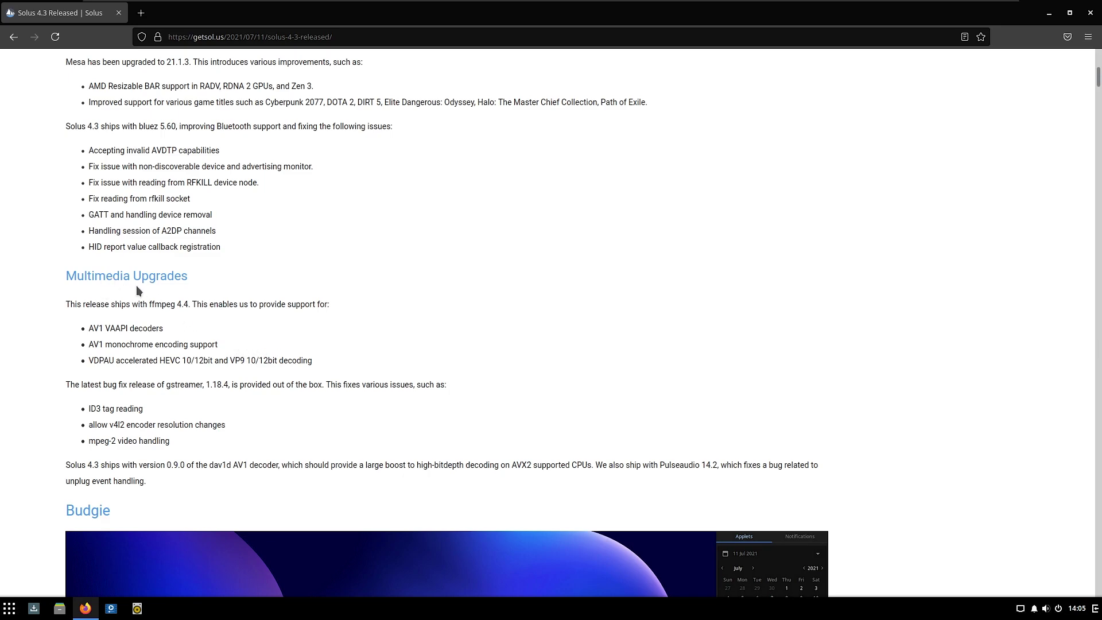
scroll(130, 297, down, 2)
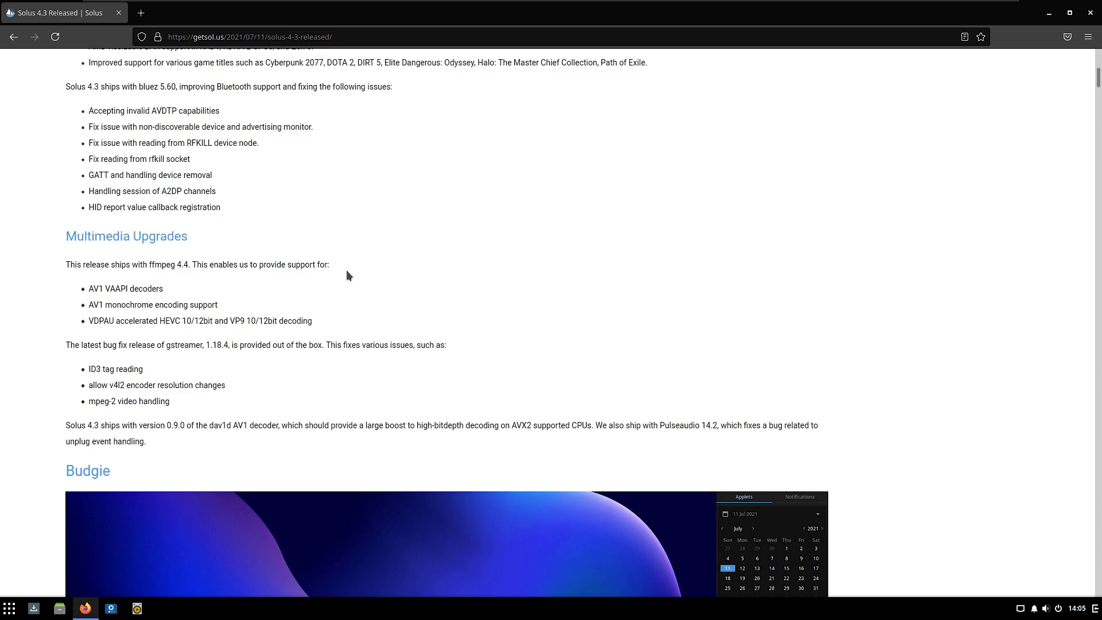
scroll(253, 317, down, 3)
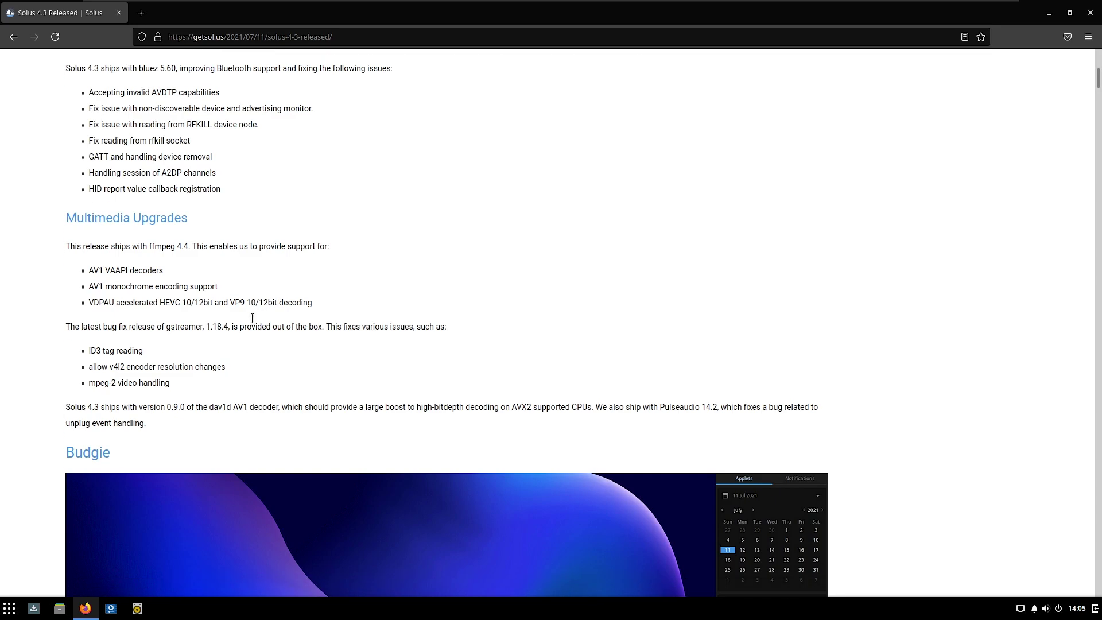
scroll(245, 298, up, 1)
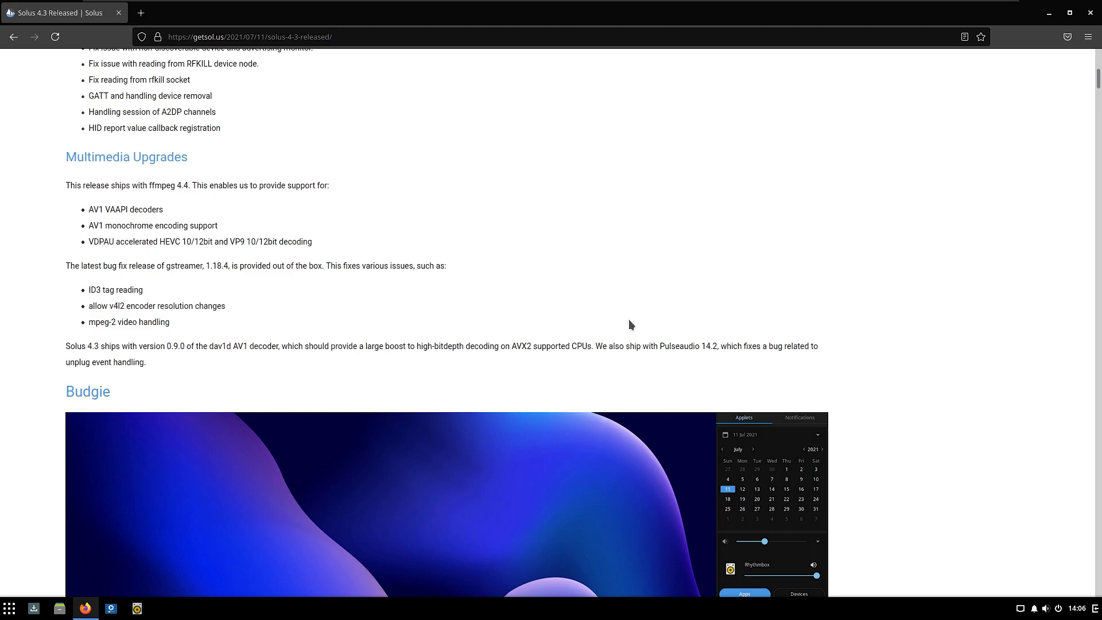
scroll(631, 319, down, 1)
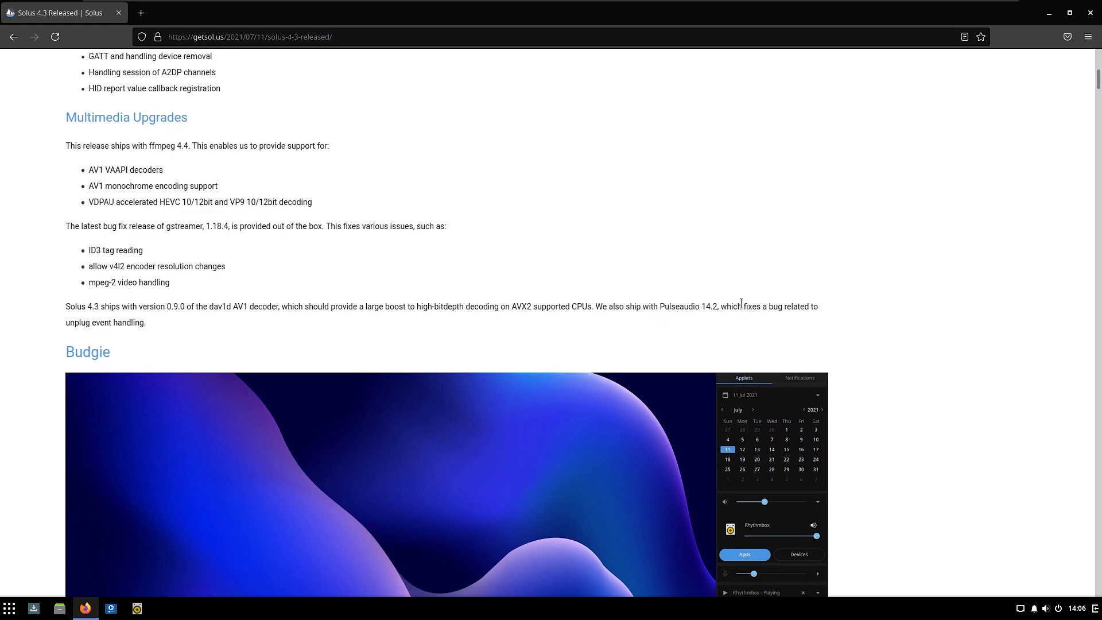
Scroll down through the Solus 4.3 release notes.
scroll(173, 325, down, 1)
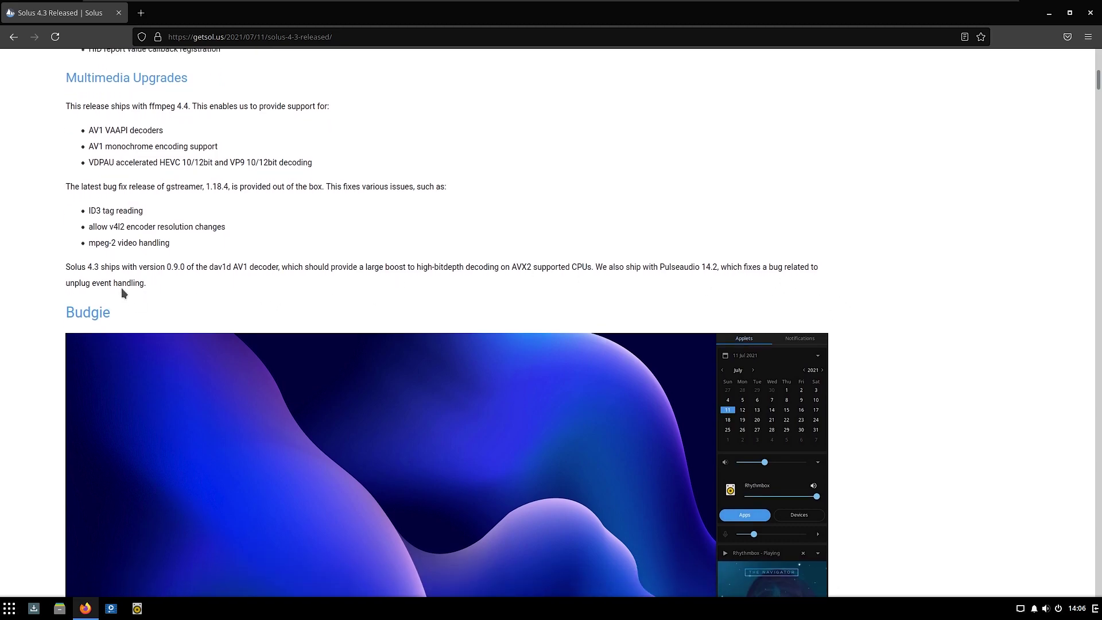
scroll(229, 304, down, 3)
scroll(301, 312, down, 20)
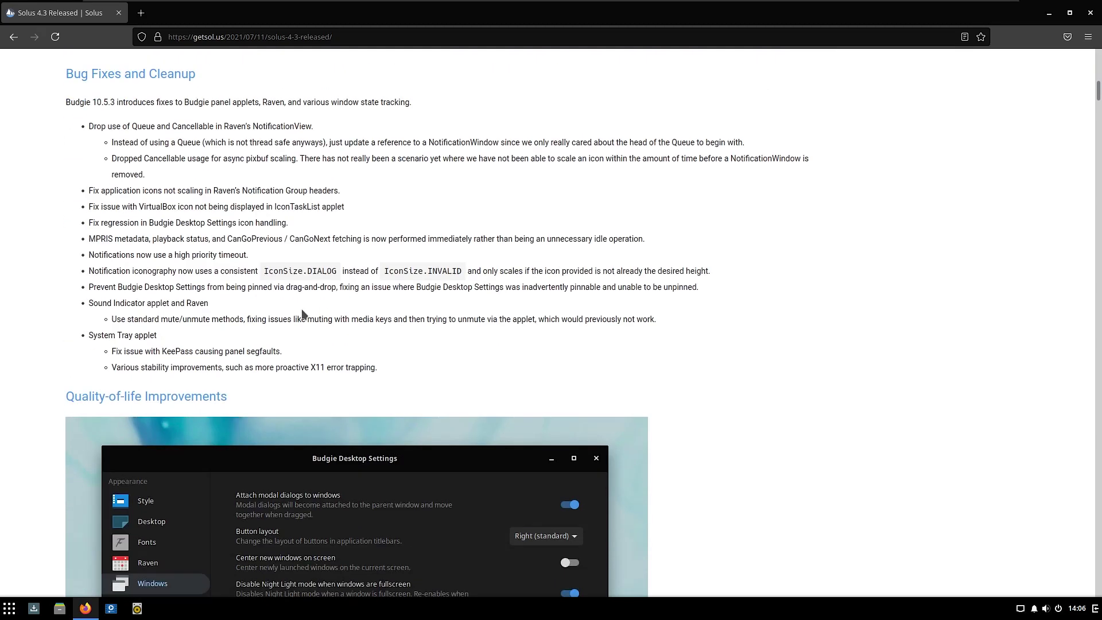
scroll(330, 296, down, 20)
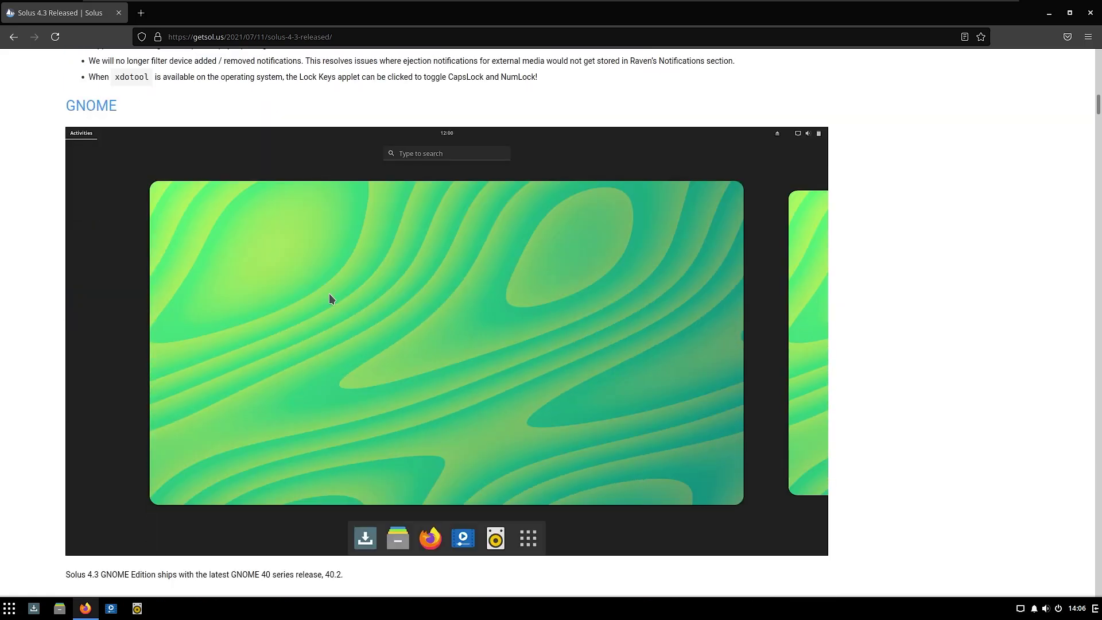
scroll(298, 300, up, 3)
scroll(274, 345, down, 14)
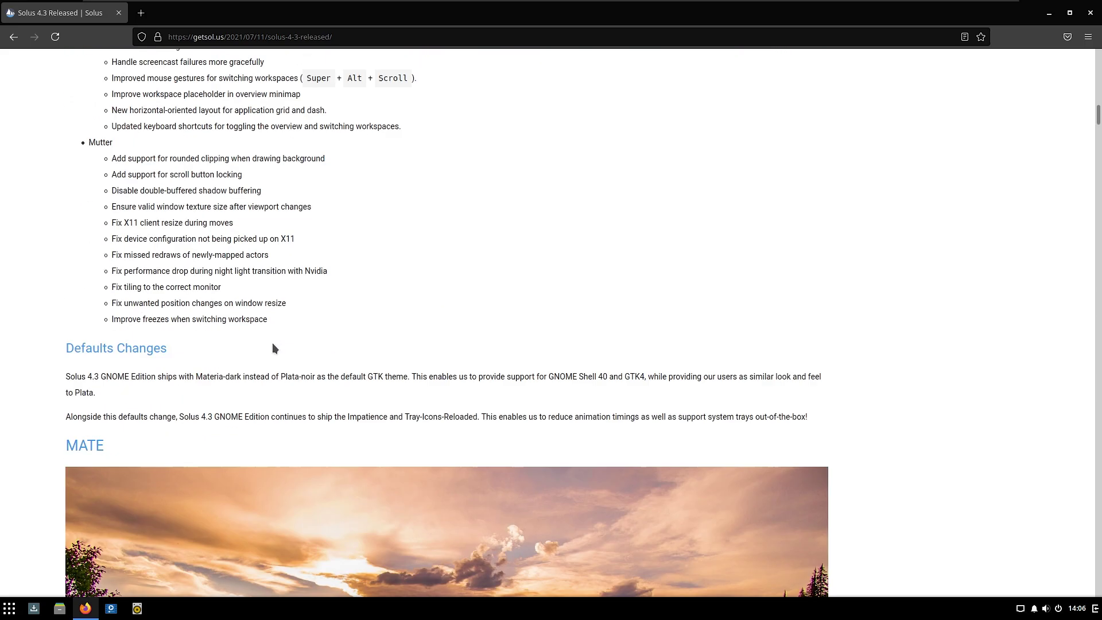
scroll(353, 259, up, 1)
scroll(795, 380, up, 5)
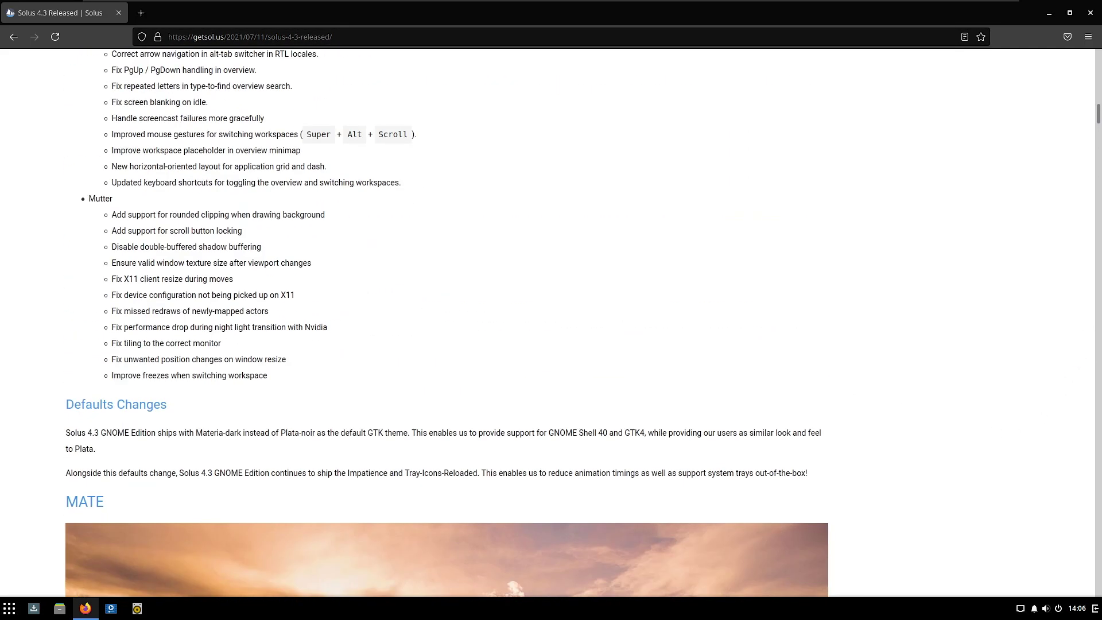
Return to the General section with the Default Applications list near the top.
mouse_move(1097, 113)
mouse_down()
mouse_move(1096, 148)
mouse_move(1094, 104)
mouse_up()
scroll(524, 465, up, 10)
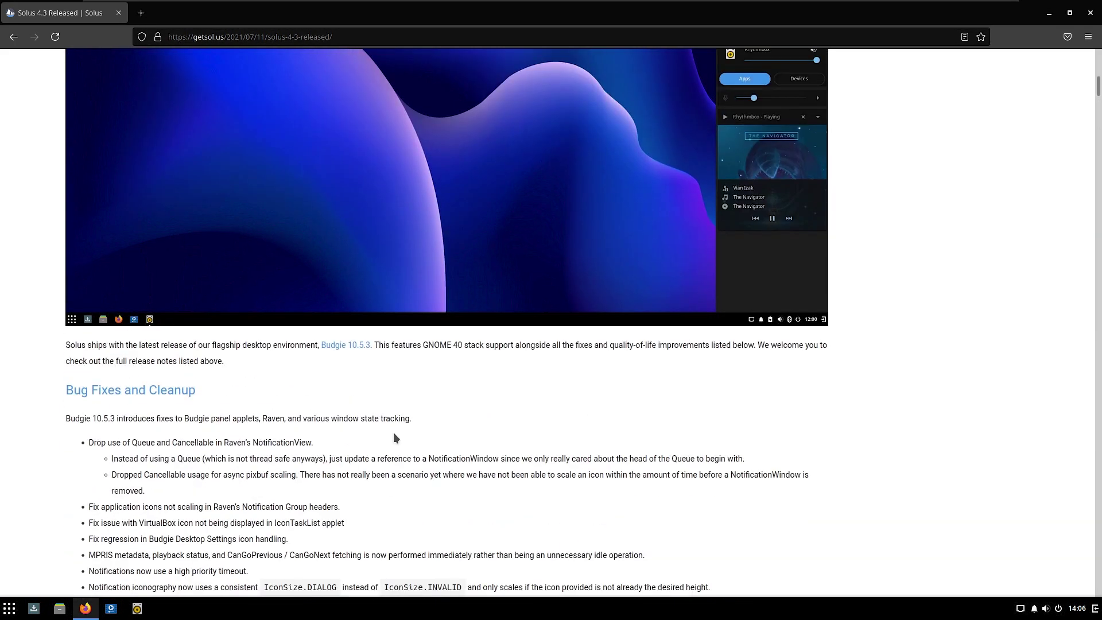
scroll(394, 438, up, 20)
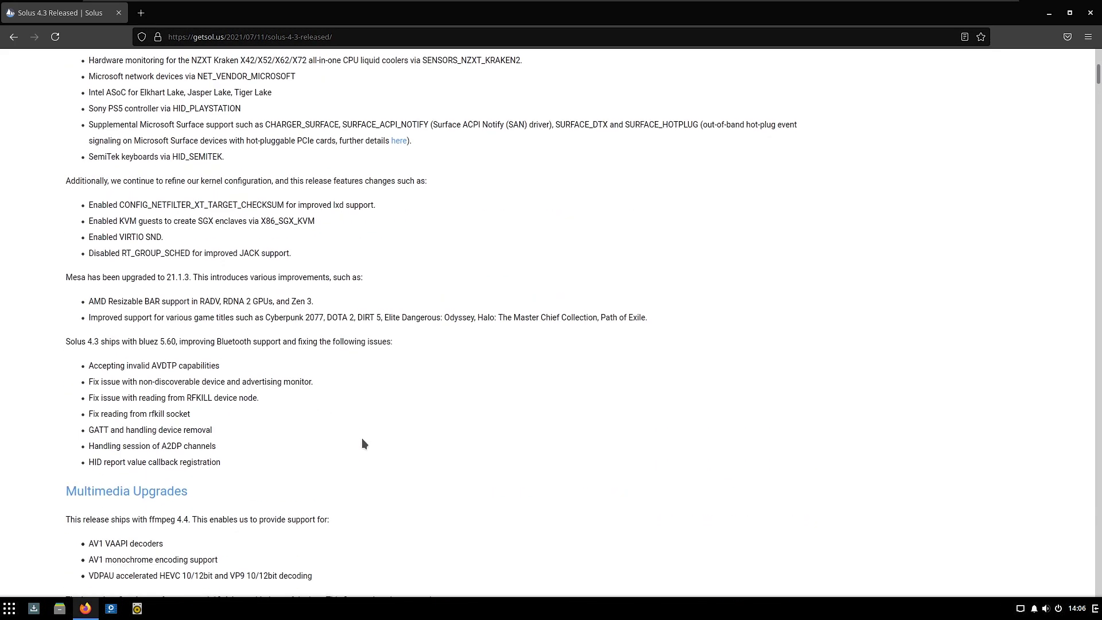
scroll(343, 437, up, 1)
scroll(143, 502, up, 10)
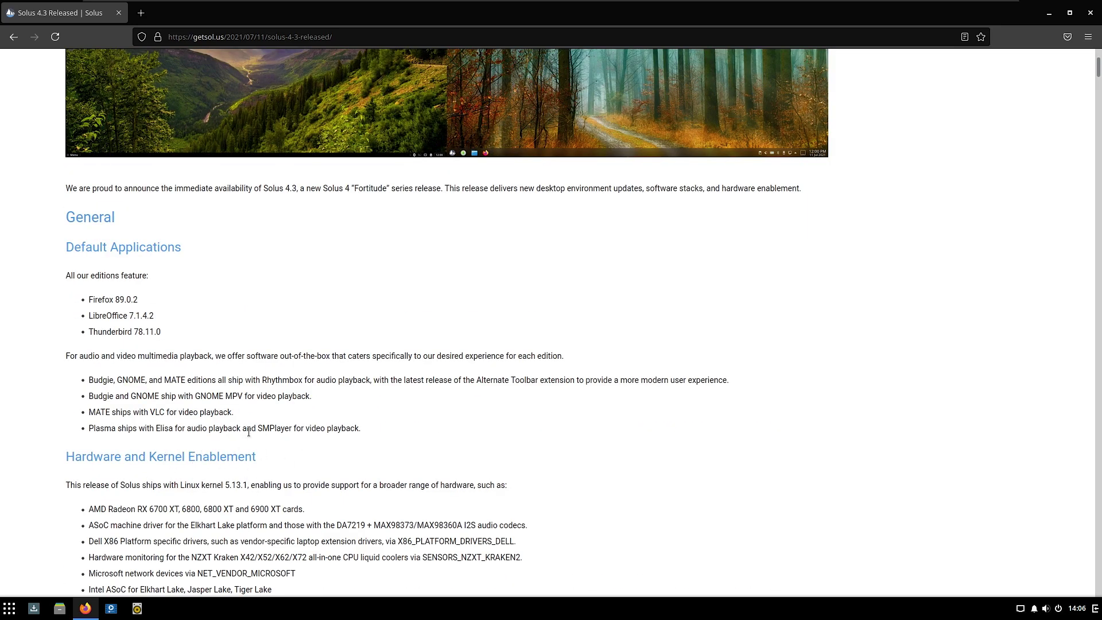
Scroll down to the Mesa section of the release notes.
scroll(249, 431, down, 1)
scroll(302, 380, down, 2)
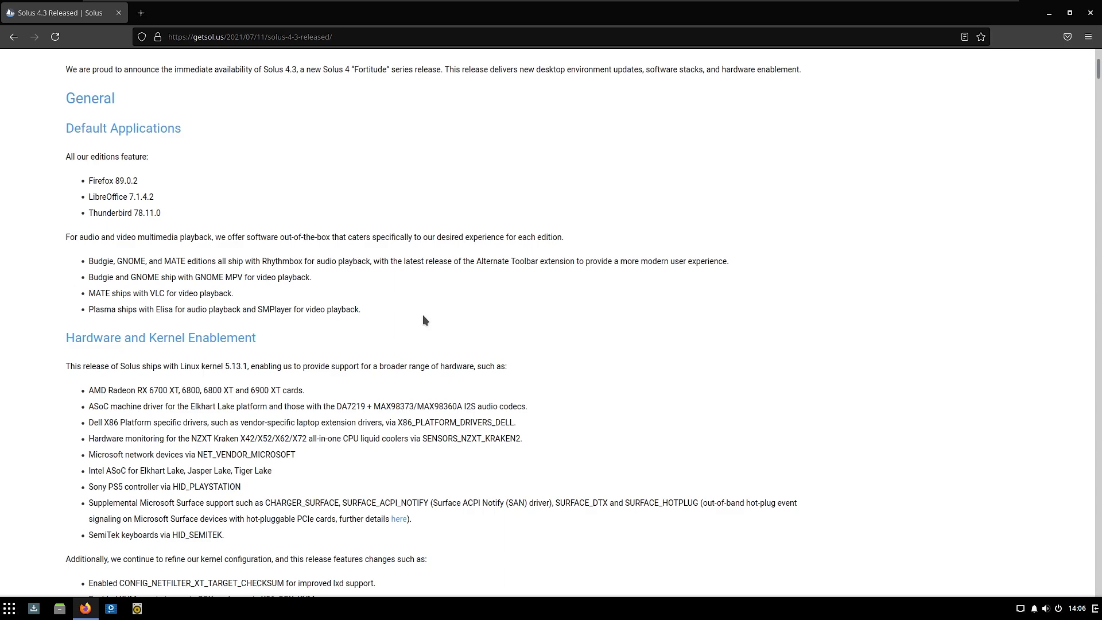
scroll(364, 343, down, 5)
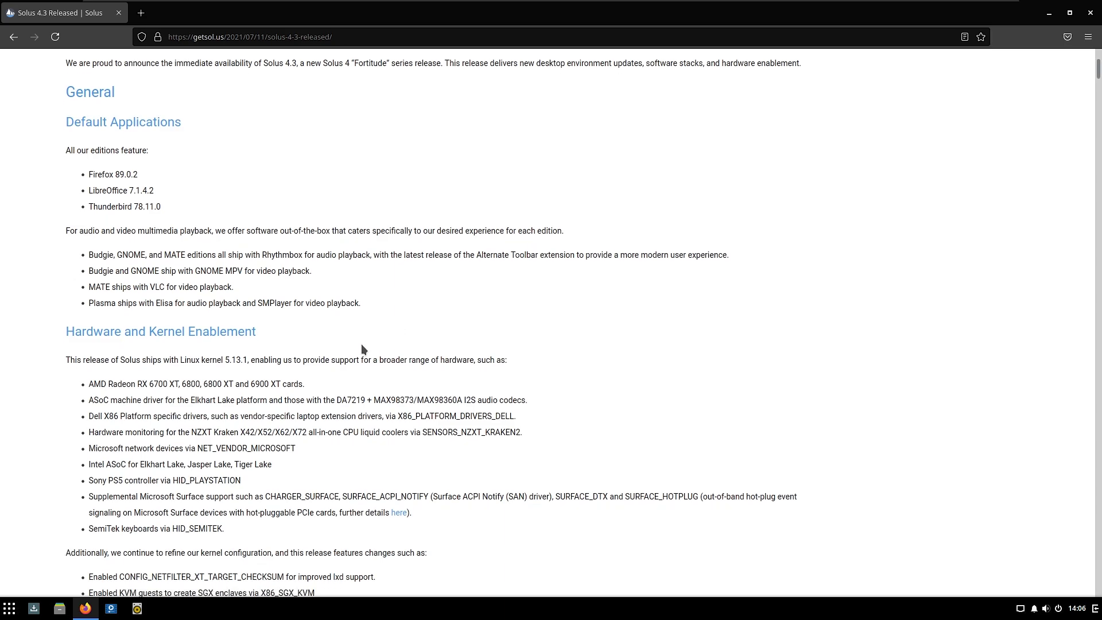
scroll(264, 390, down, 4)
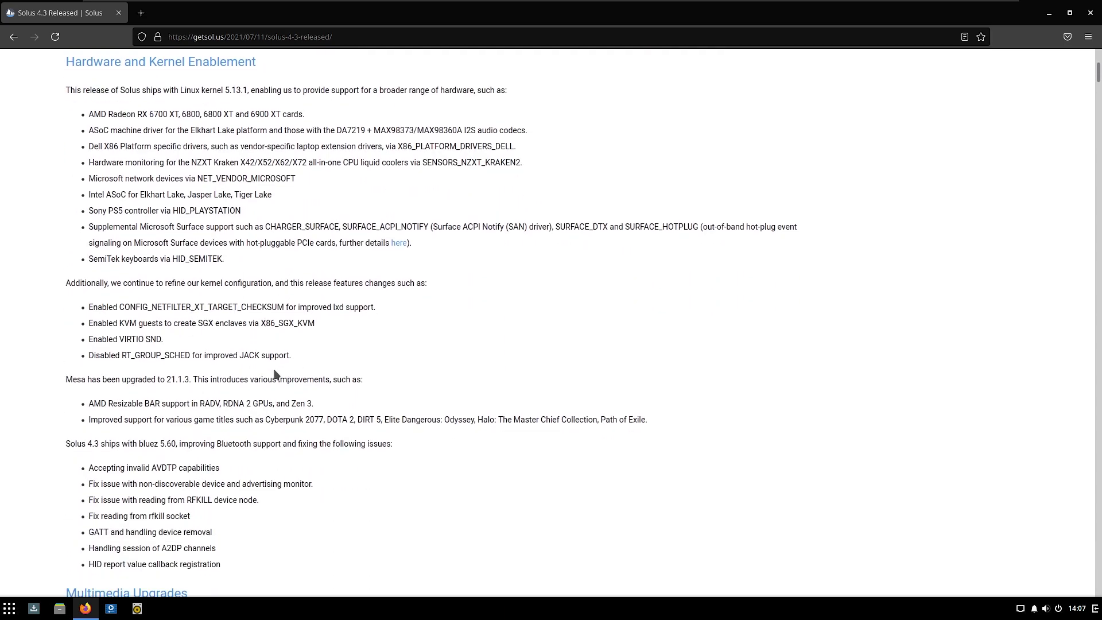
scroll(270, 374, up, 4)
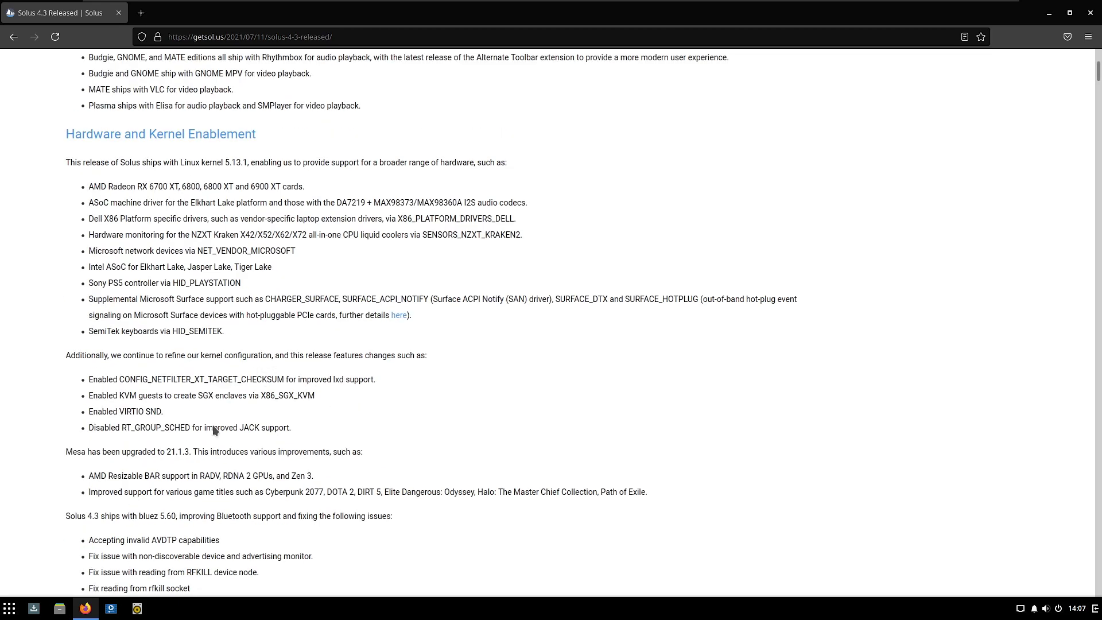
scroll(274, 430, down, 2)
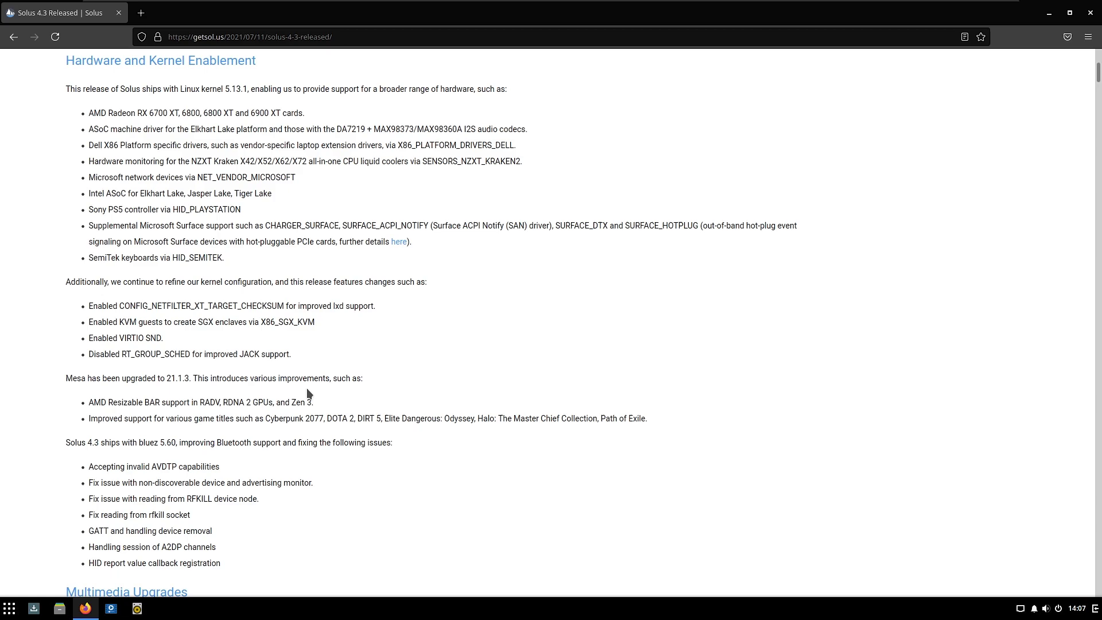
scroll(307, 394, down, 2)
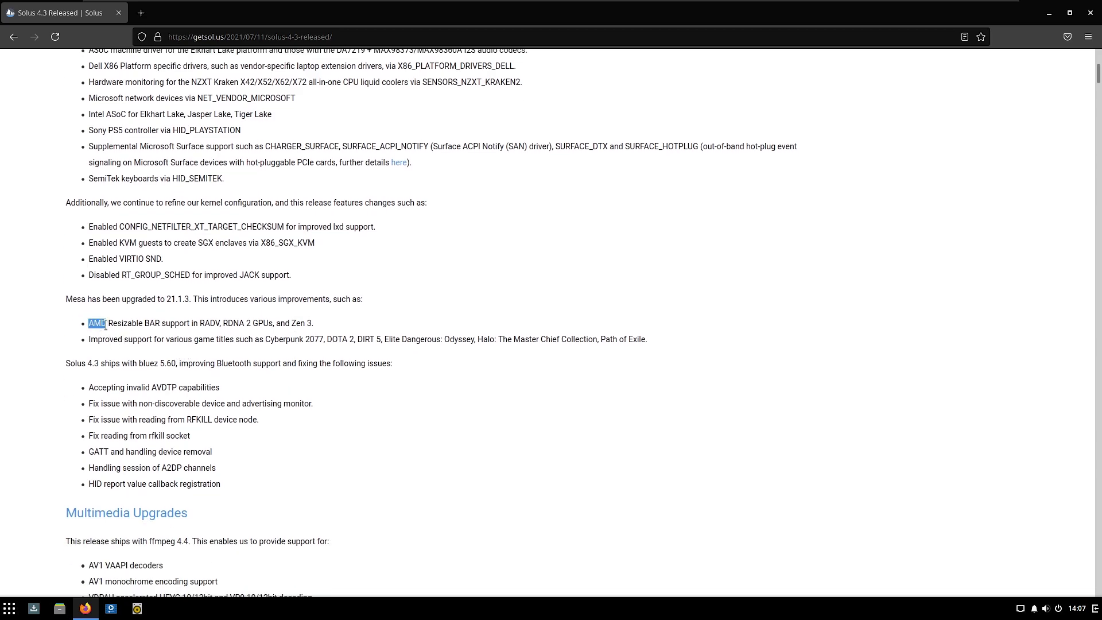
Highlight 'AMD Resizable BAR', 'Zen 3' and 'DIRT 5', then minimize Firefox.
drag(125, 325, 162, 323)
drag(321, 322, 282, 324)
click(134, 338)
drag(359, 339, 383, 341)
click(1049, 12)
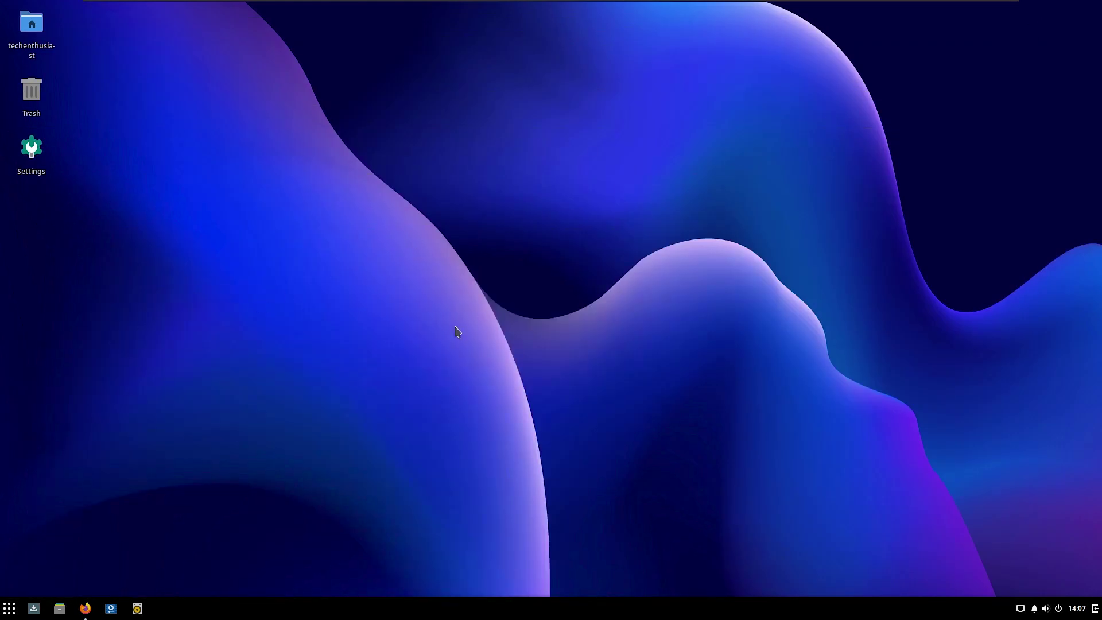
Open Settings from the desktop and view the Network and Bluetooth pages.
double_click(32, 150)
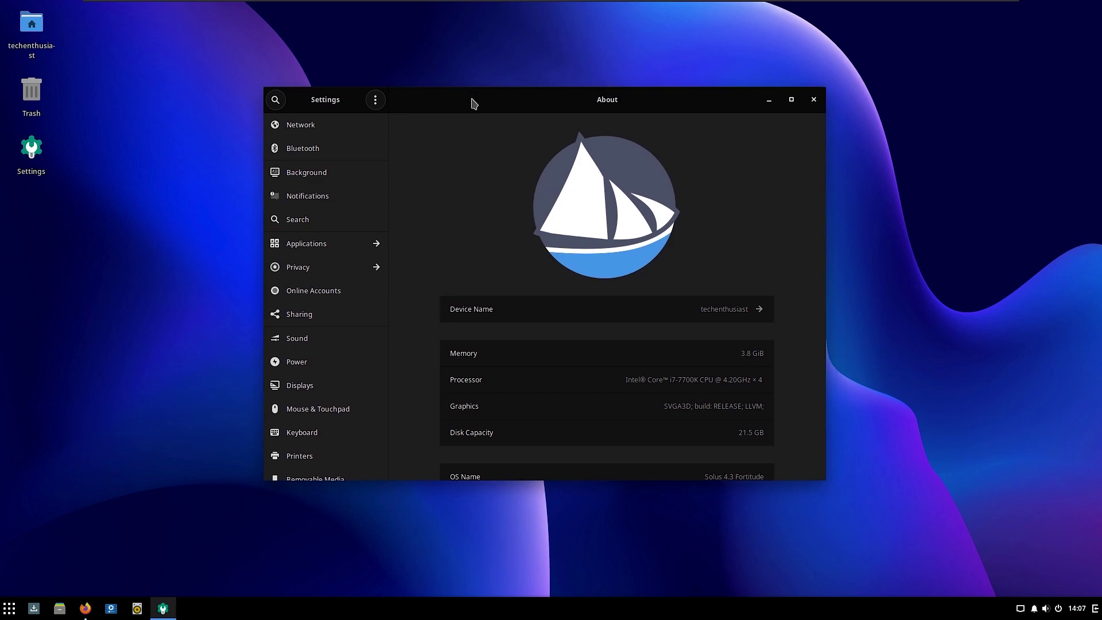
click(339, 127)
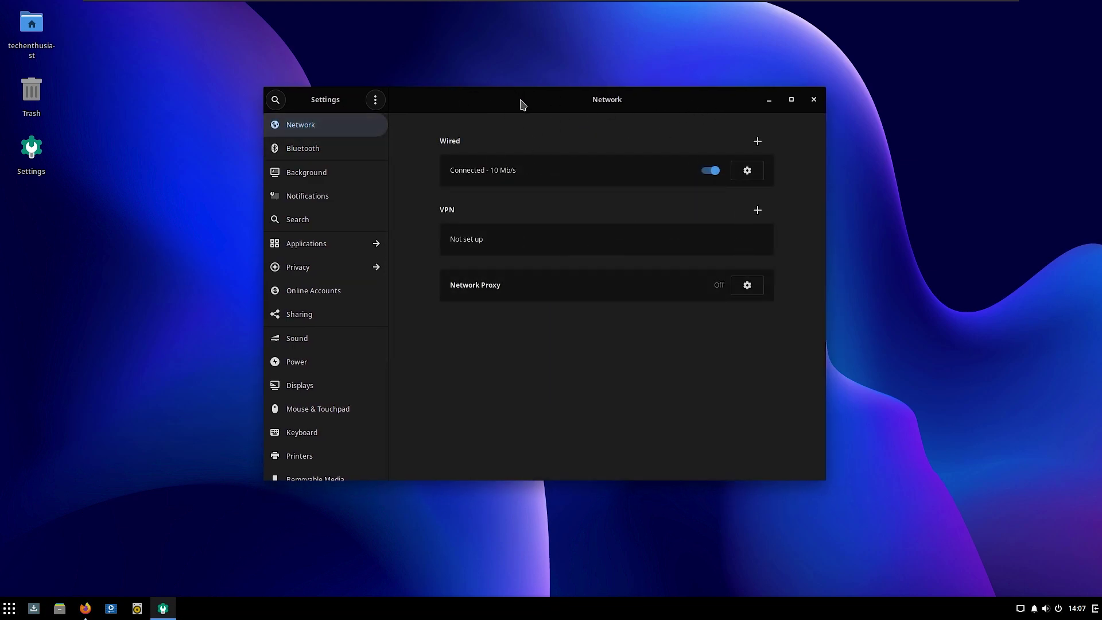
drag(522, 104, 531, 104)
click(359, 149)
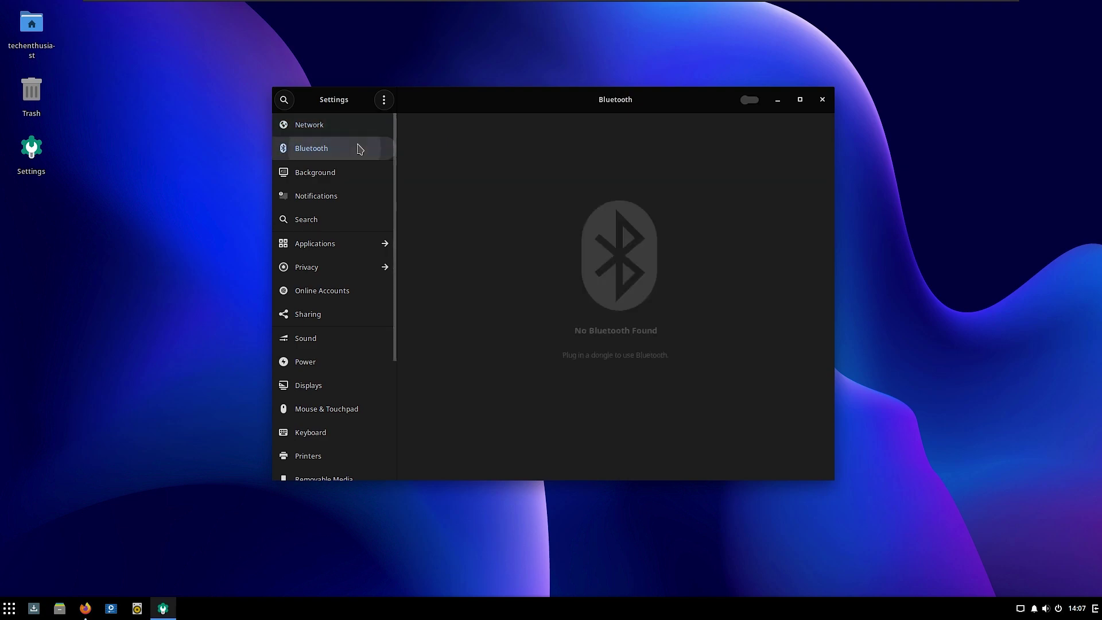
Browse the Background wallpapers, then the Notifications and Search pages.
click(363, 172)
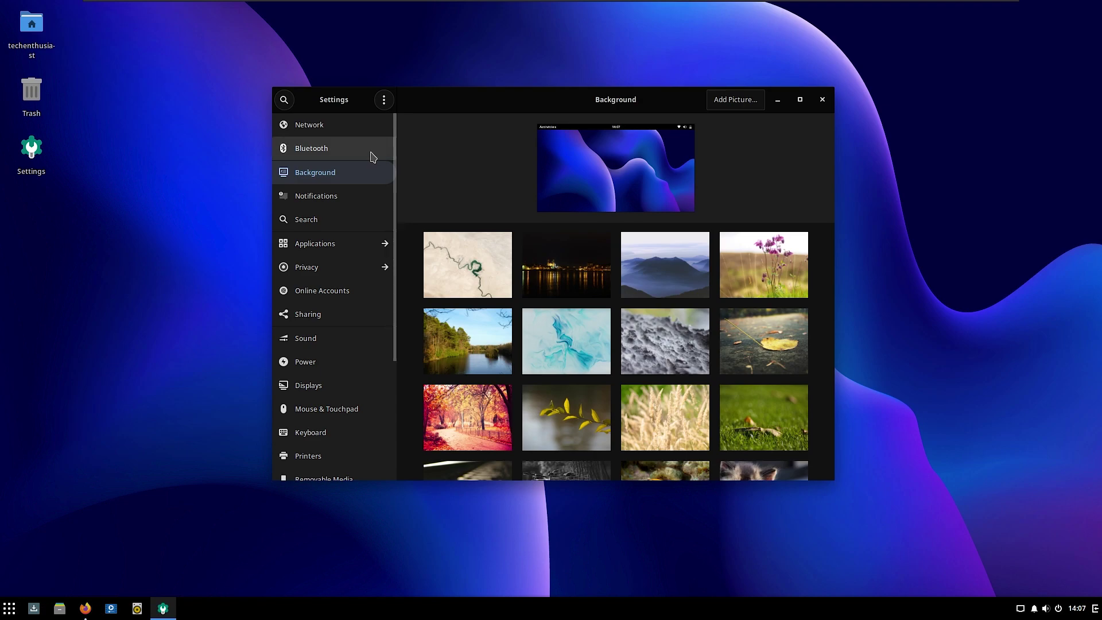
scroll(686, 334, down, 1)
scroll(685, 334, down, 10)
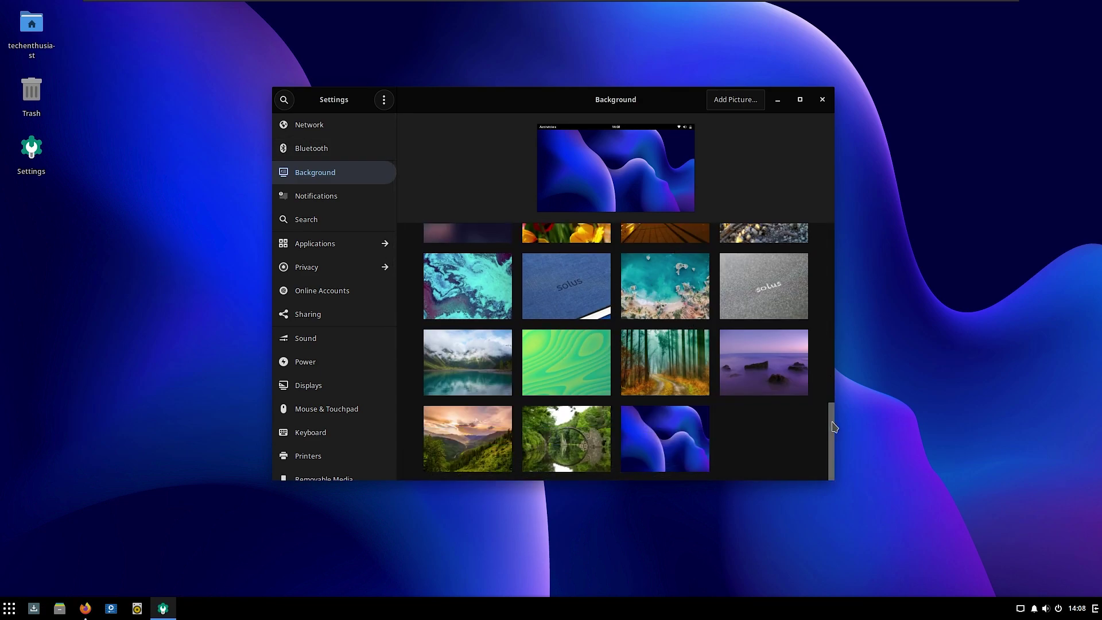
drag(833, 439, 836, 216)
click(371, 203)
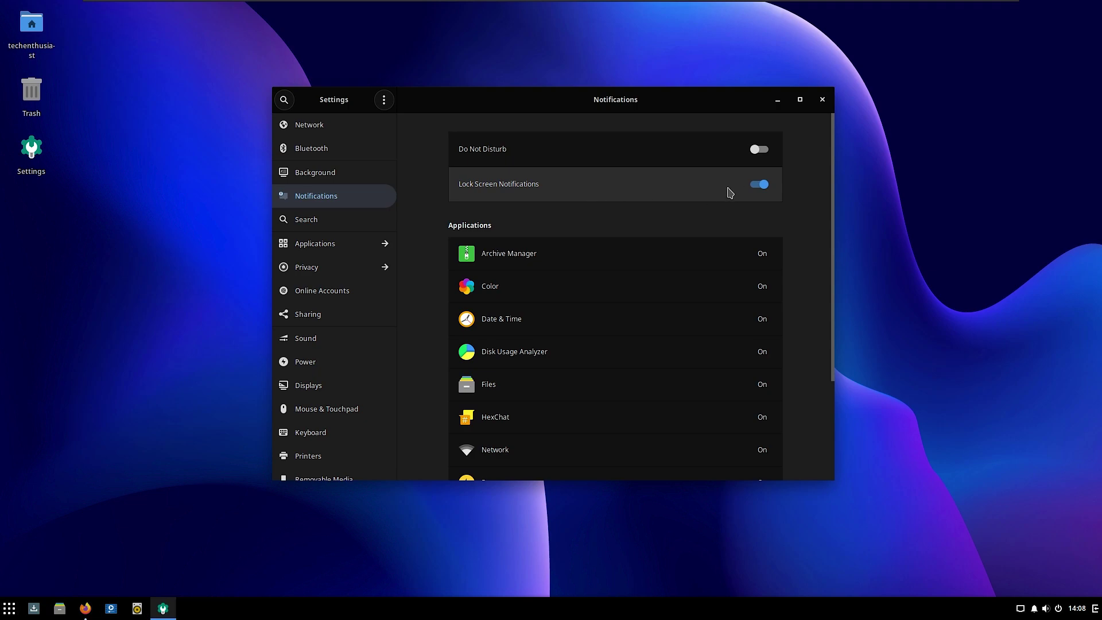
scroll(684, 240, down, 1)
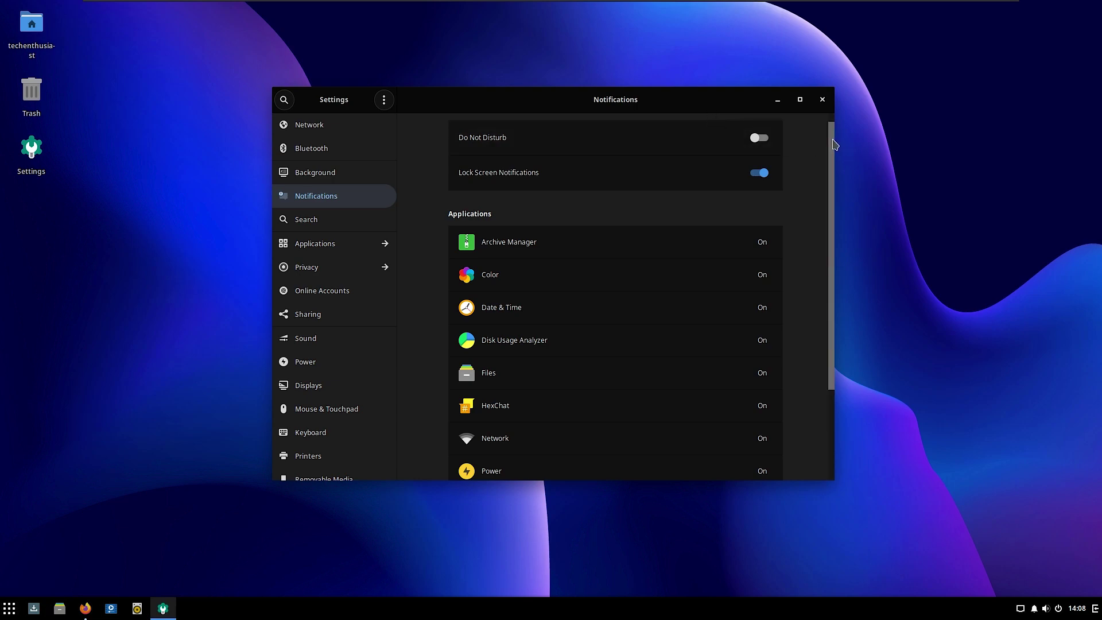
scroll(825, 190, down, 5)
click(371, 218)
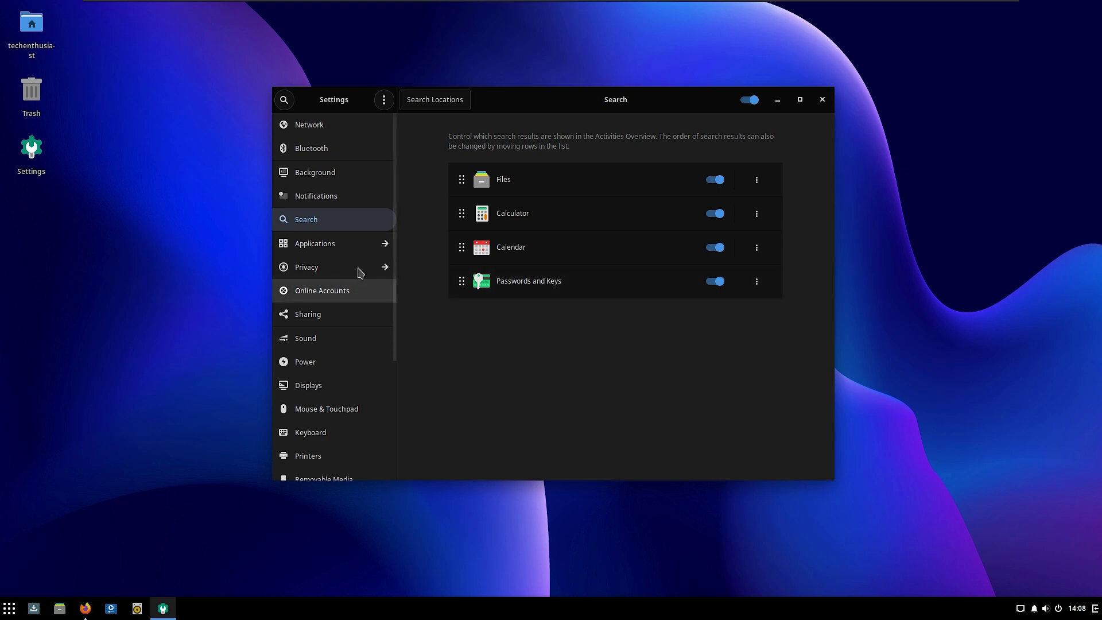
Look through the Applications list and the Privacy page, returning to the main list each time.
click(344, 243)
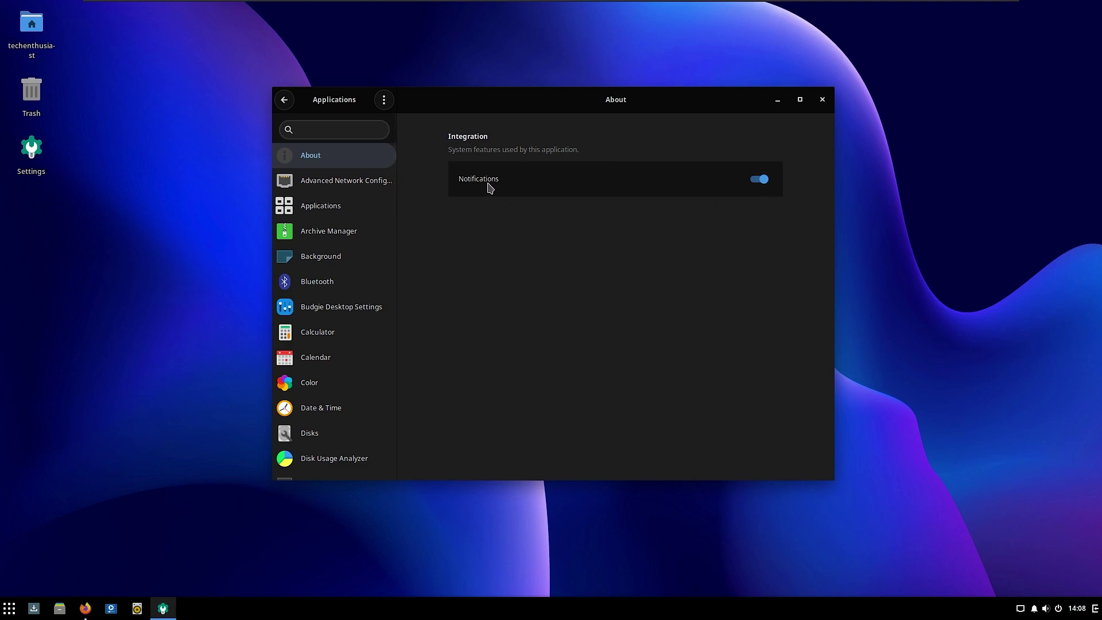
scroll(321, 251, down, 1)
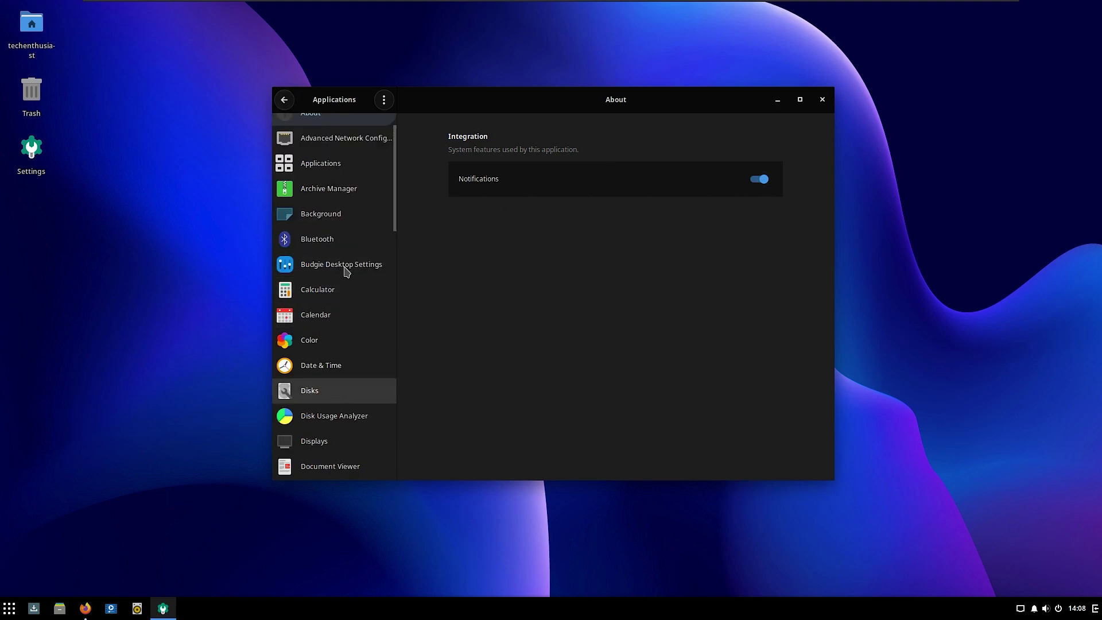
scroll(345, 270, down, 1)
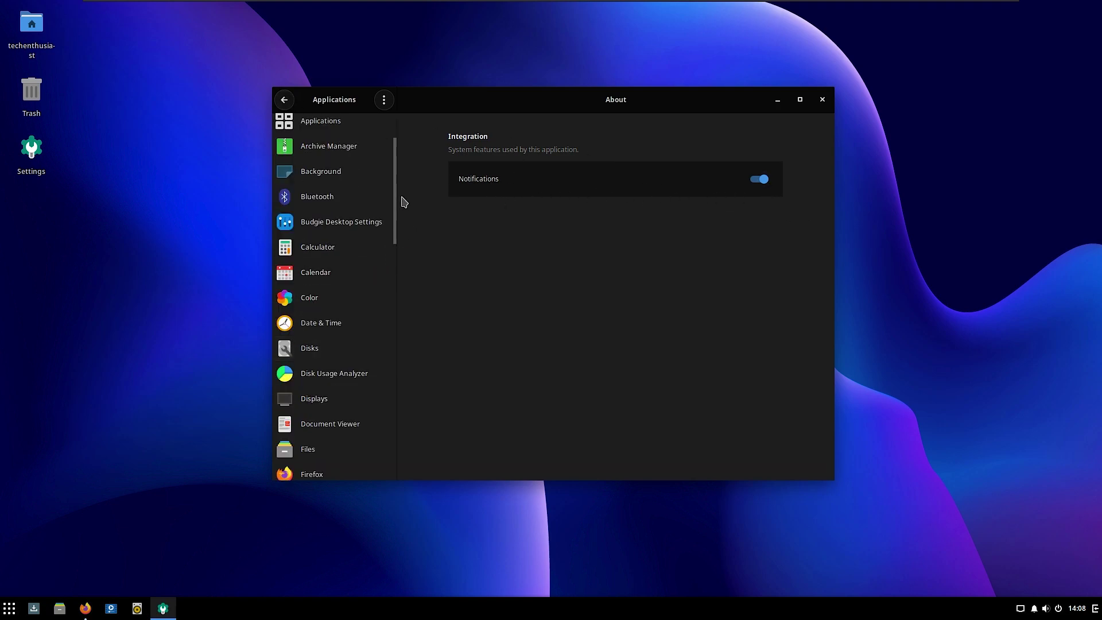
click(284, 99)
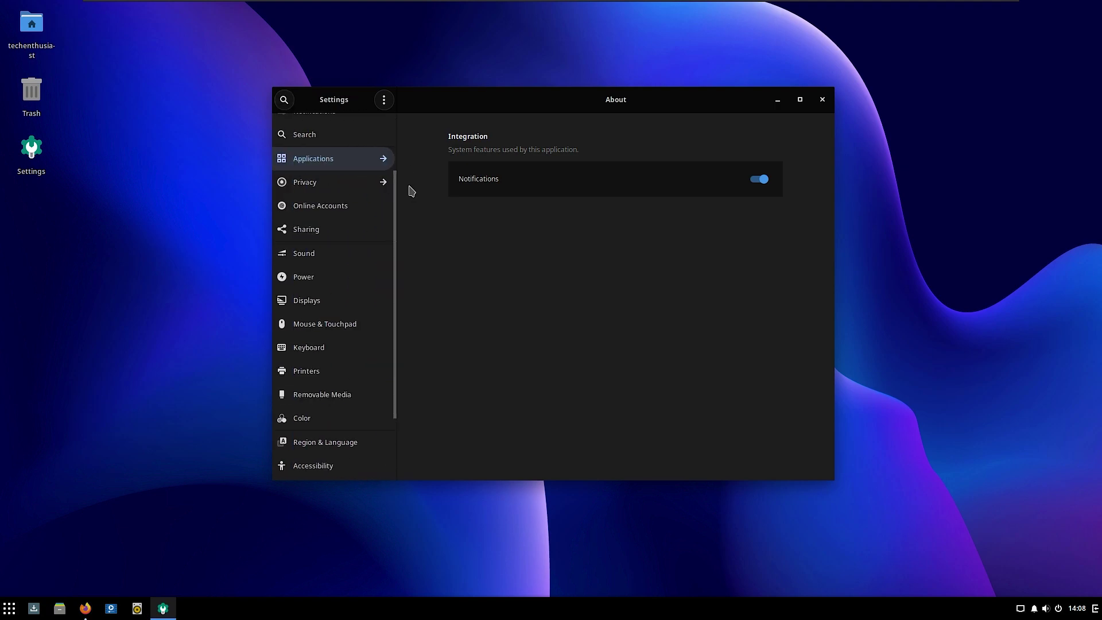
click(361, 182)
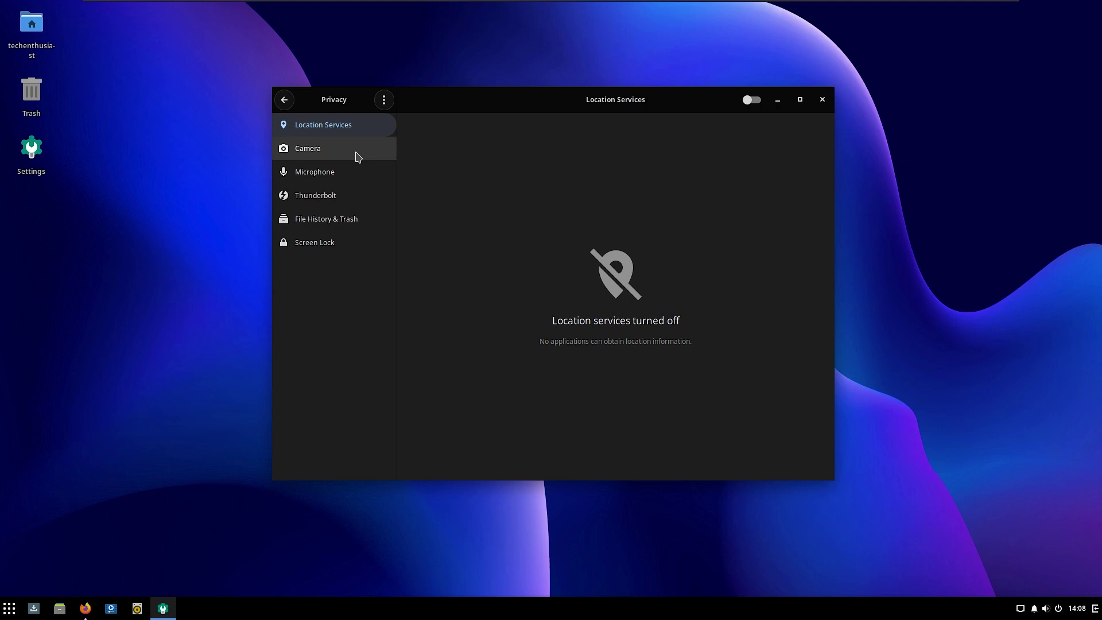
click(285, 99)
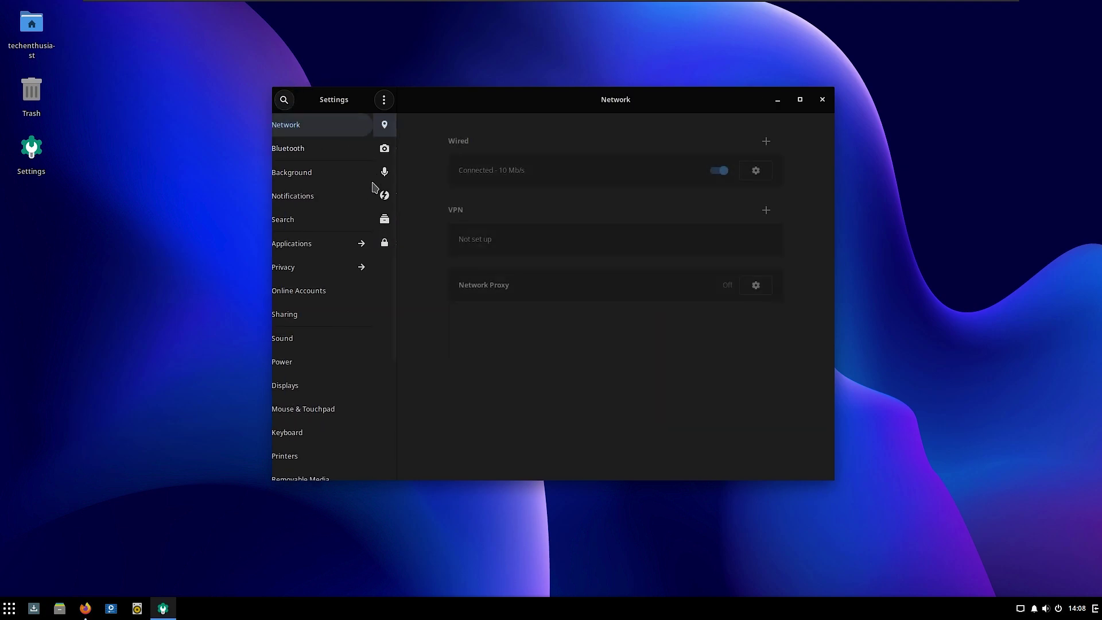
Browse the Online Accounts, Sharing, Sound, Power and Displays pages in turn.
click(386, 291)
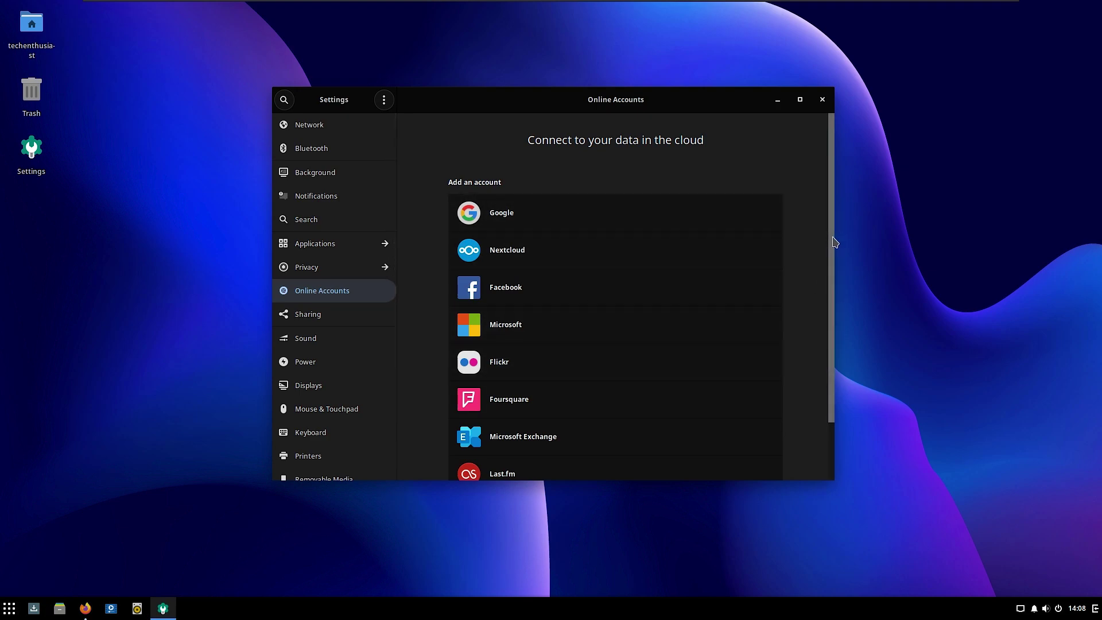
scroll(827, 333, down, 2)
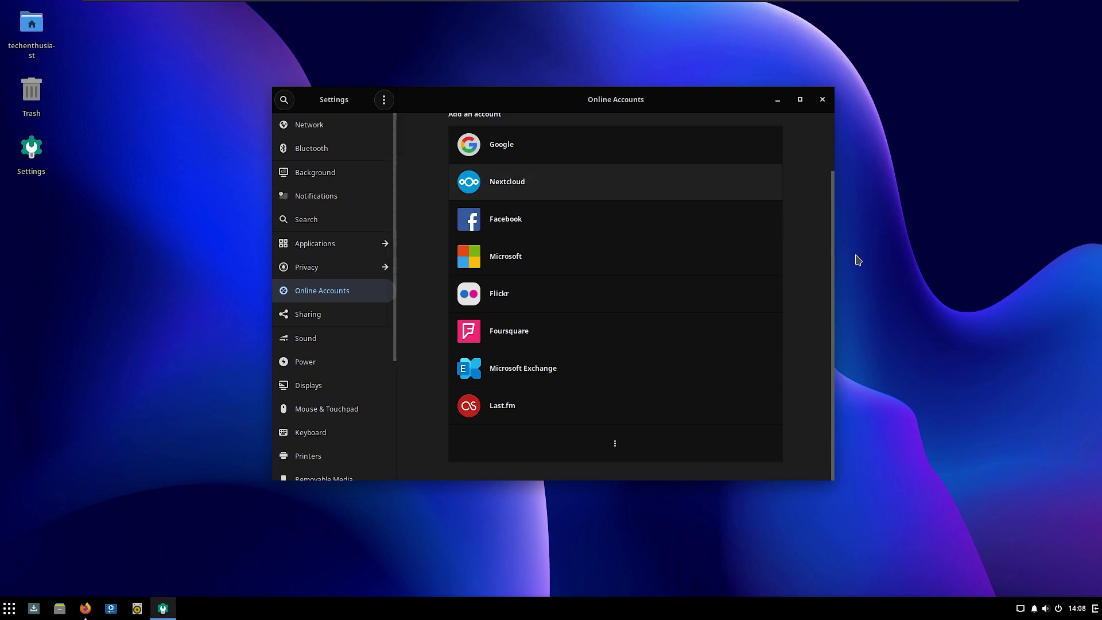
scroll(689, 218, up, 2)
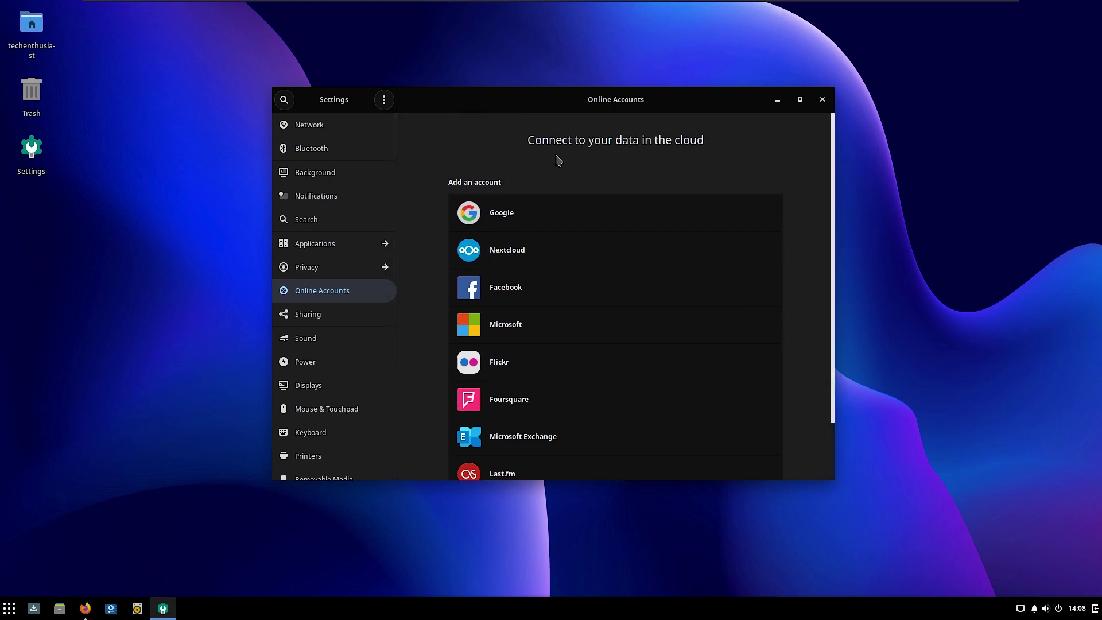
click(349, 318)
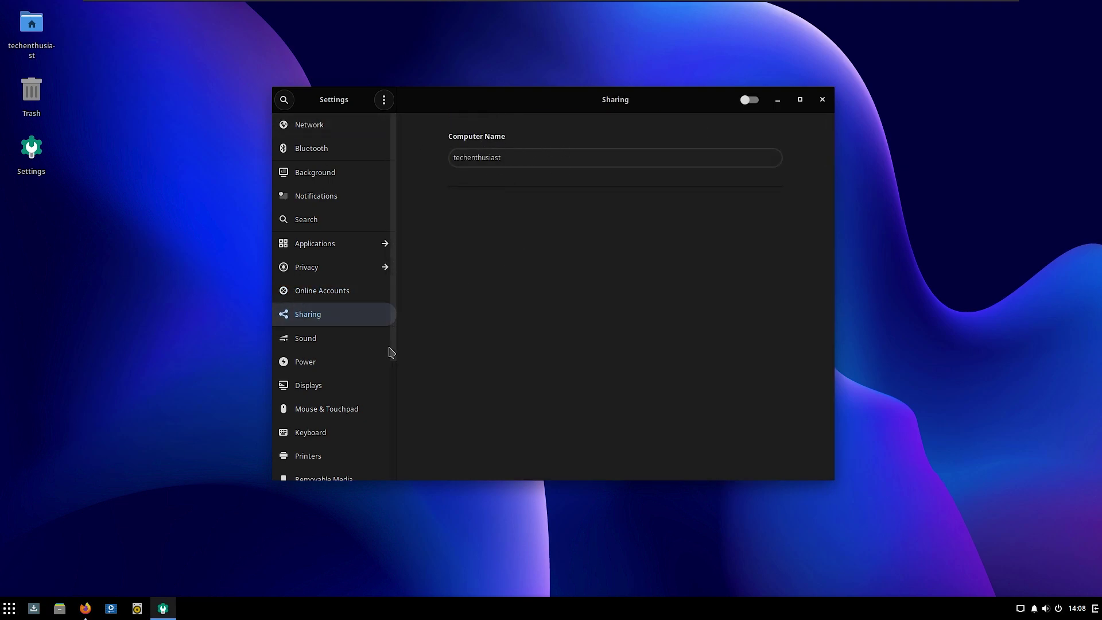
click(369, 339)
scroll(399, 344, down, 1)
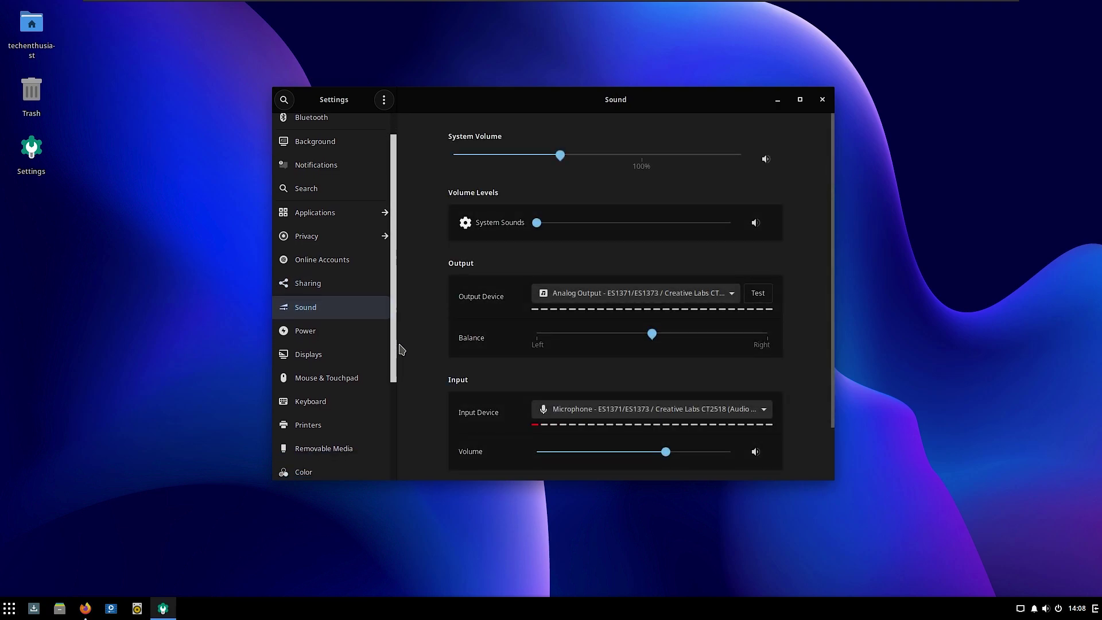
scroll(802, 379, down, 2)
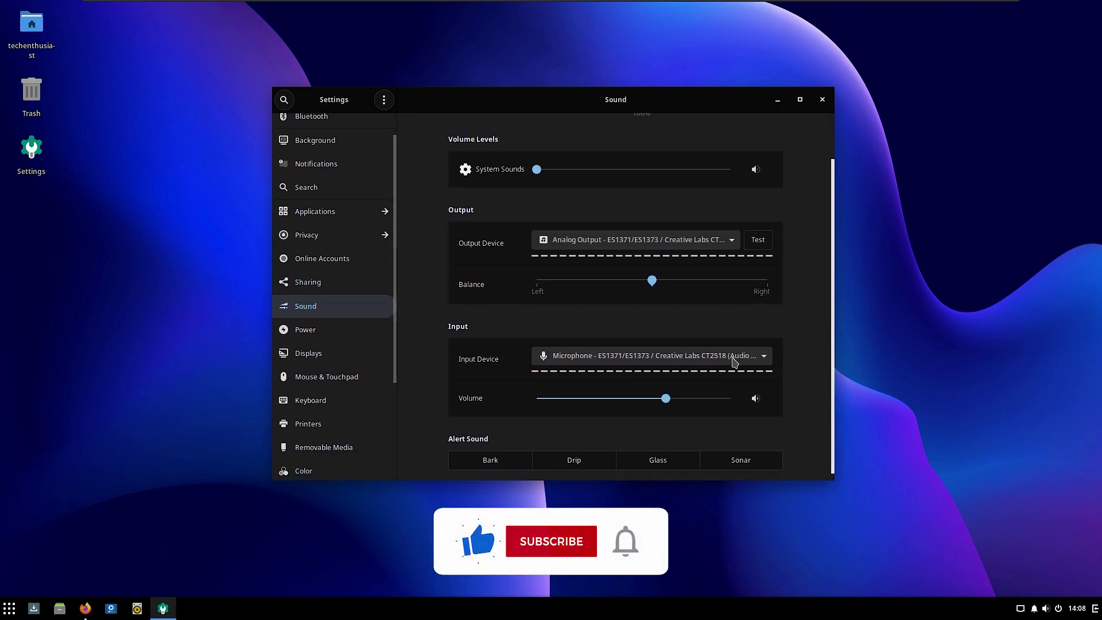
click(322, 329)
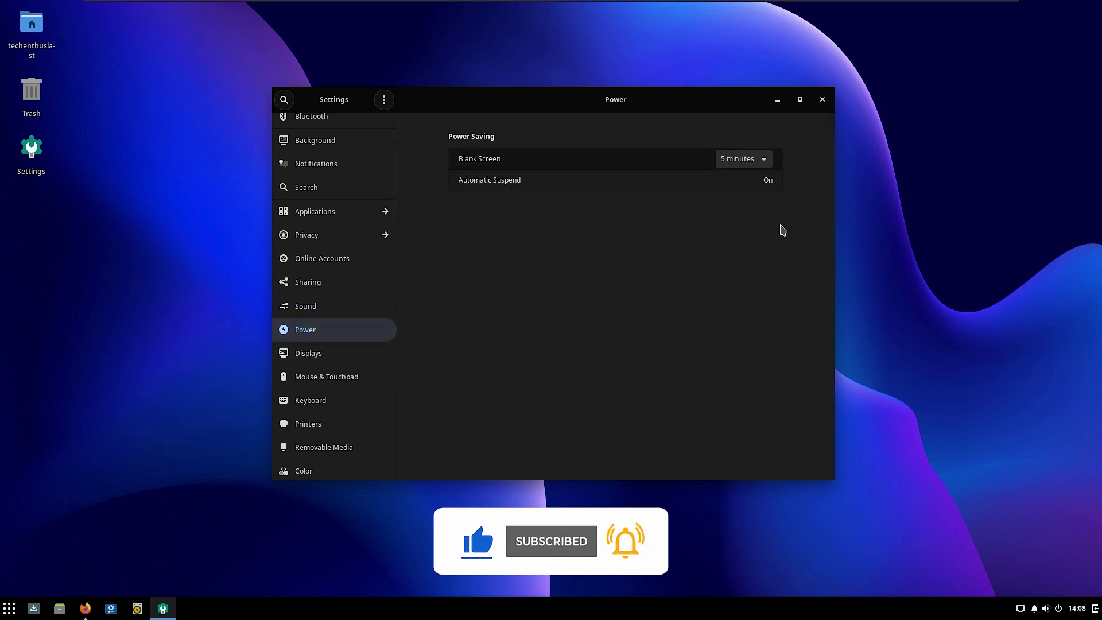
click(334, 356)
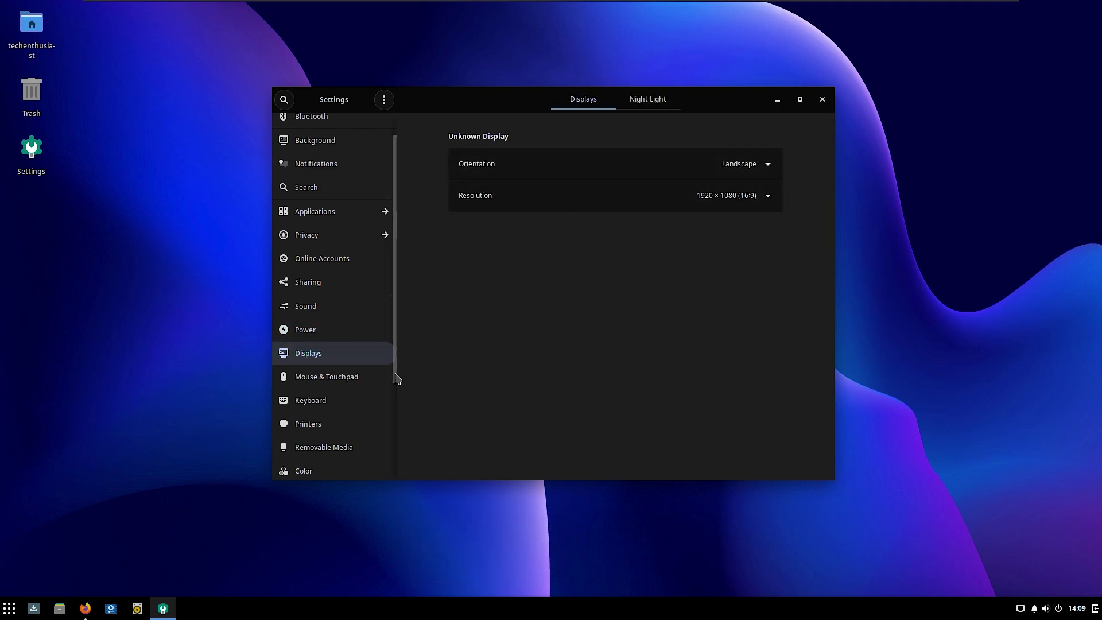
Review the About page's system details, then close Settings.
scroll(395, 374, down, 3)
scroll(402, 448, down, 5)
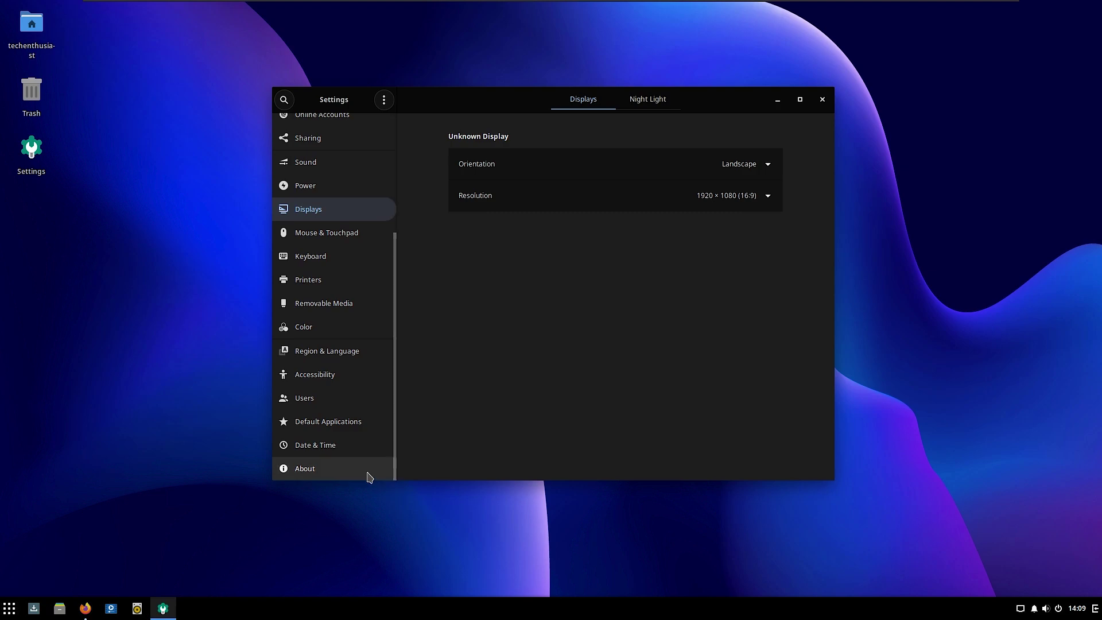
click(367, 469)
scroll(827, 261, down, 4)
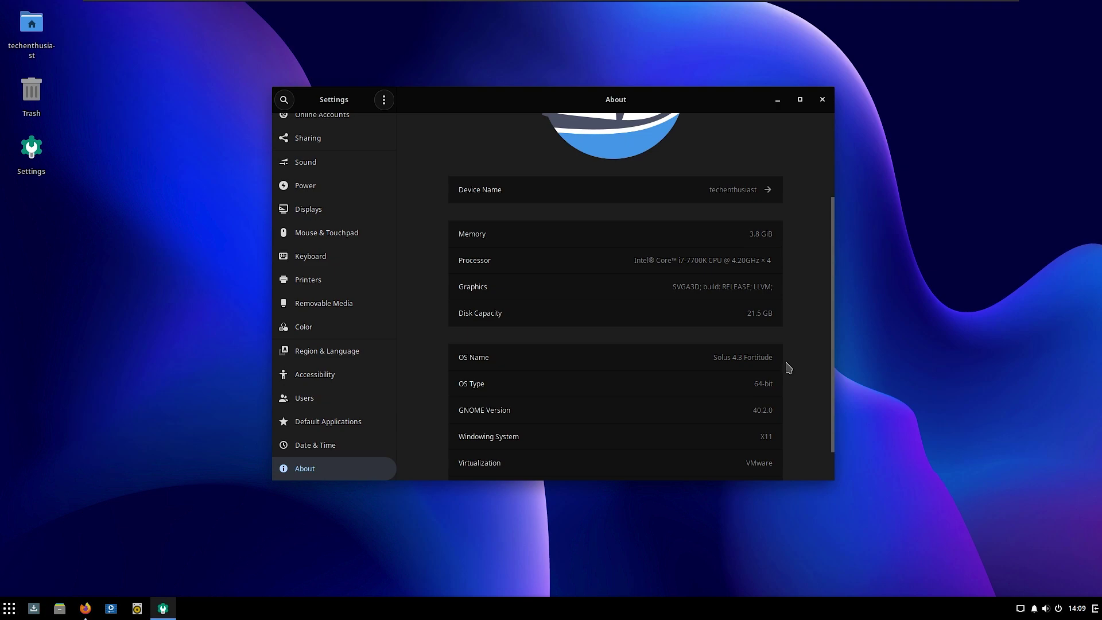
click(822, 99)
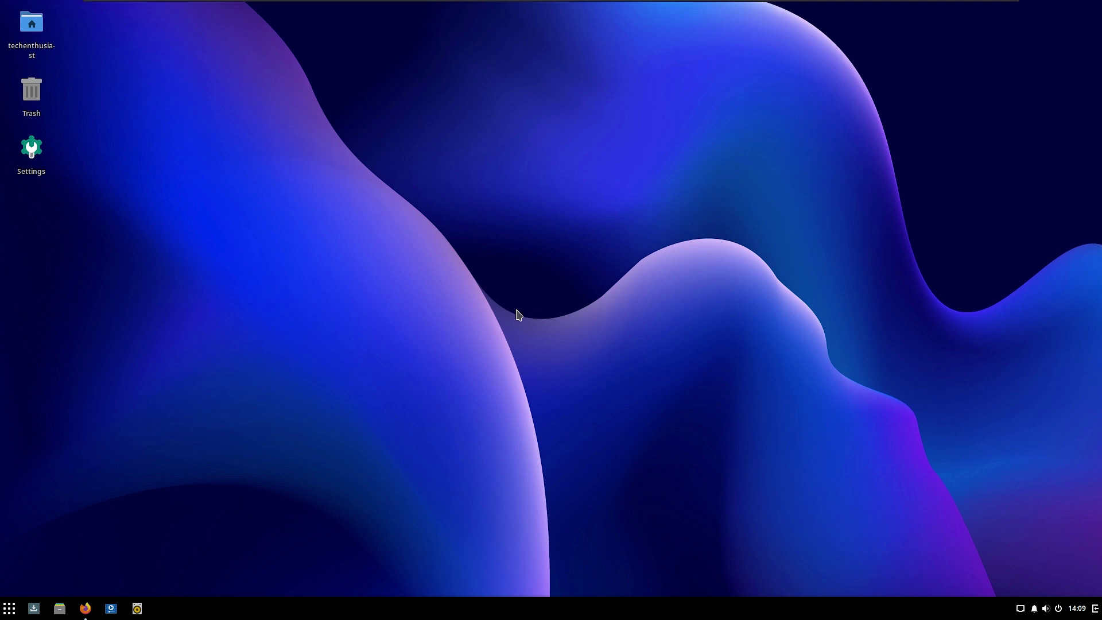
Launch Budgie Desktop Settings and browse widget and icon themes, keeping Plata-Noir and Papirus.
right_click(551, 325)
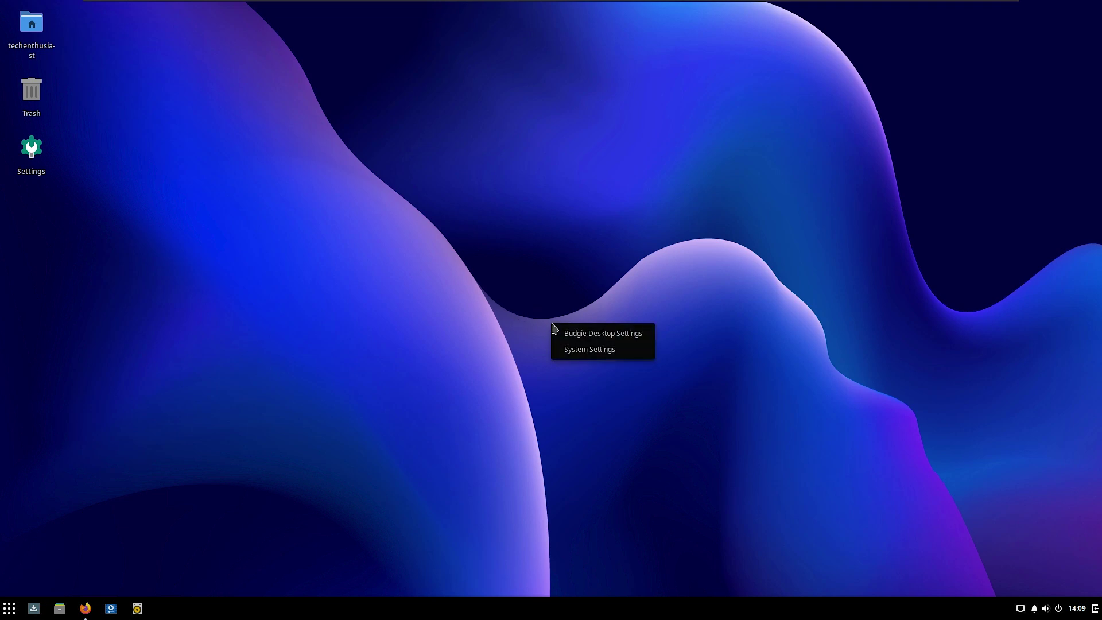
click(586, 331)
drag(391, 101, 488, 108)
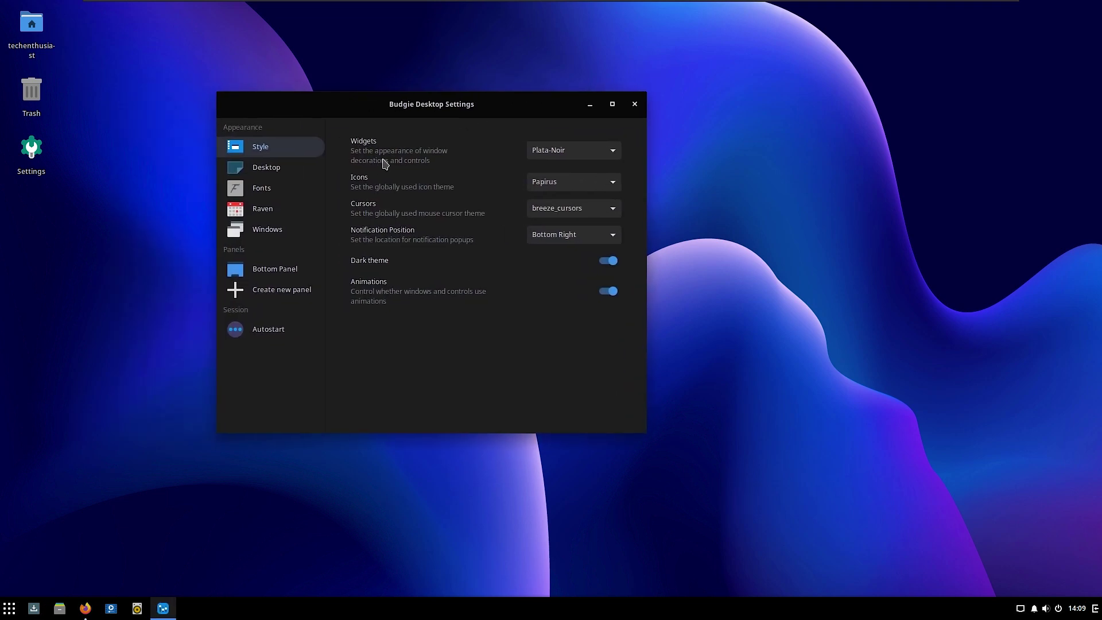
click(595, 151)
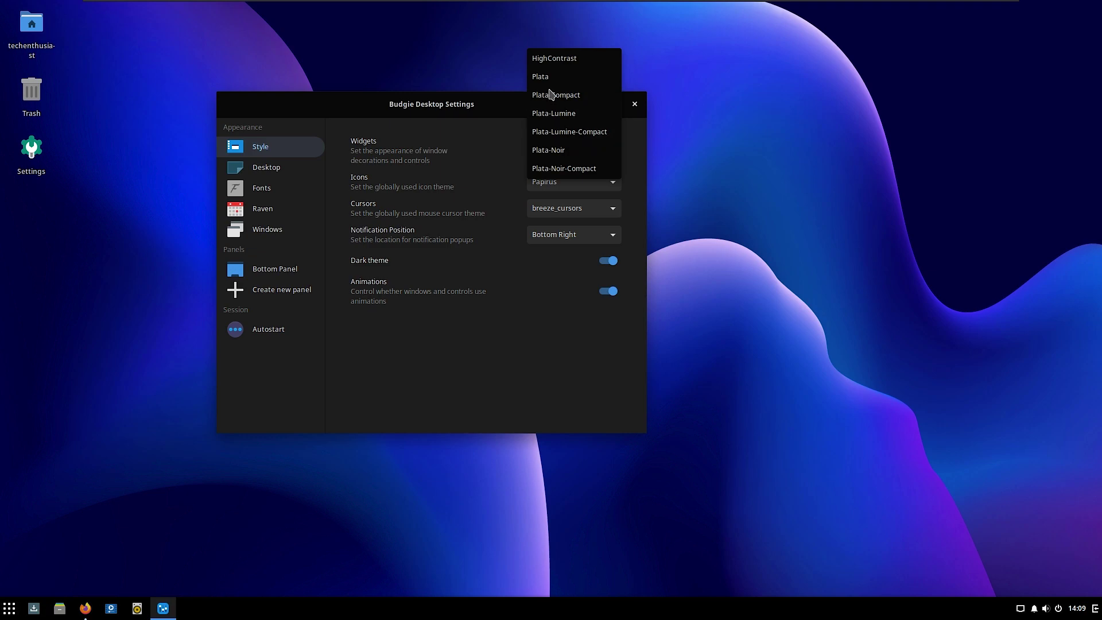
click(456, 154)
click(560, 182)
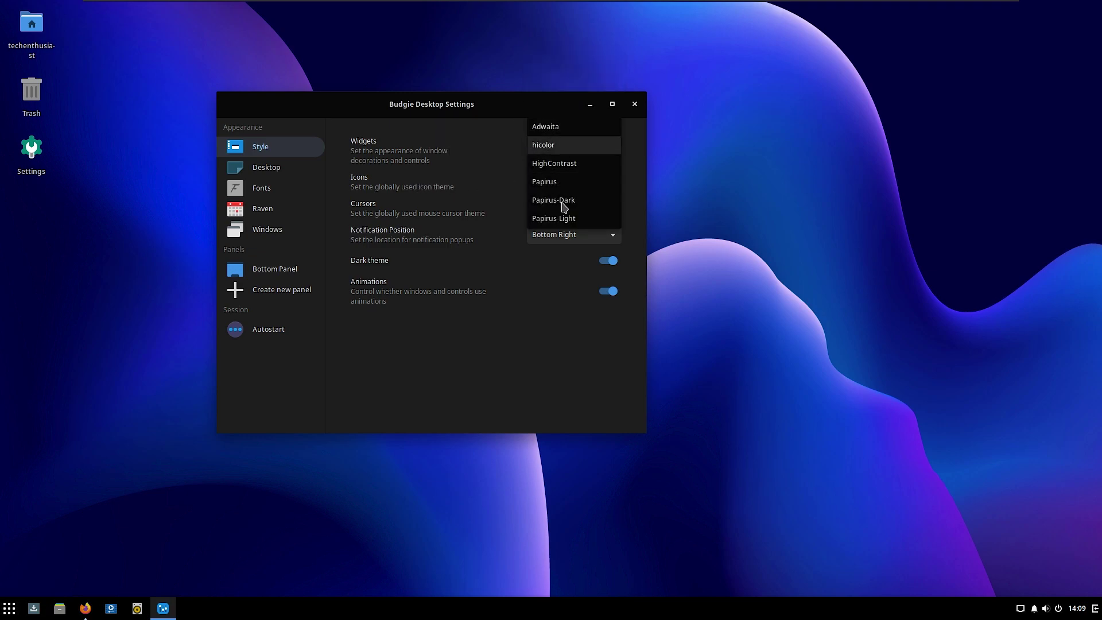
click(434, 181)
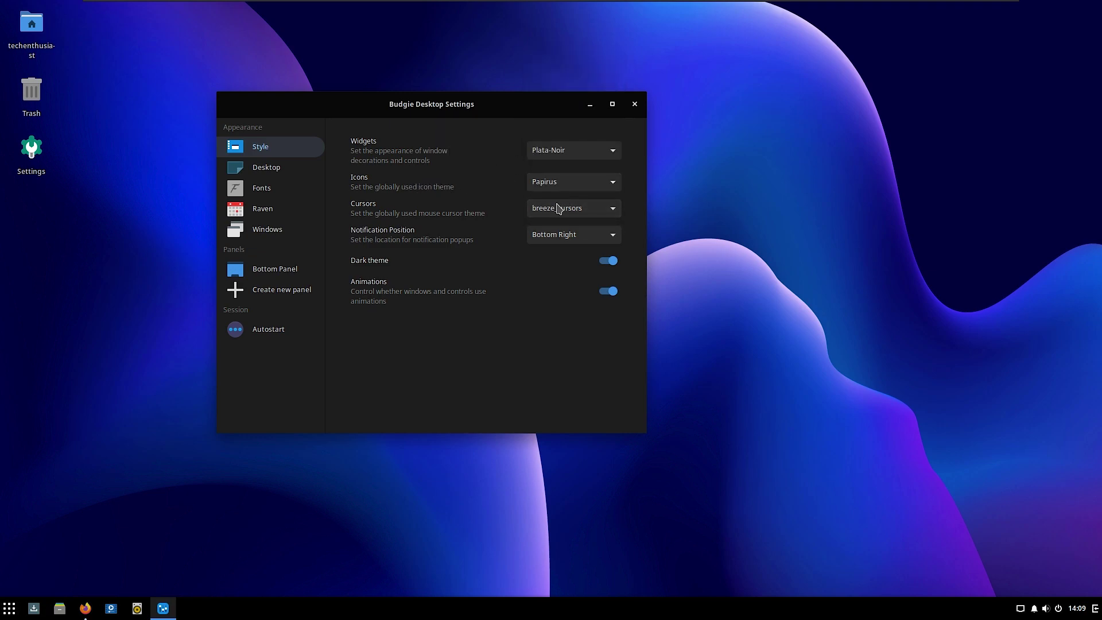
Try the Adwaita cursor theme, then switch back to breeze_cursors.
click(616, 213)
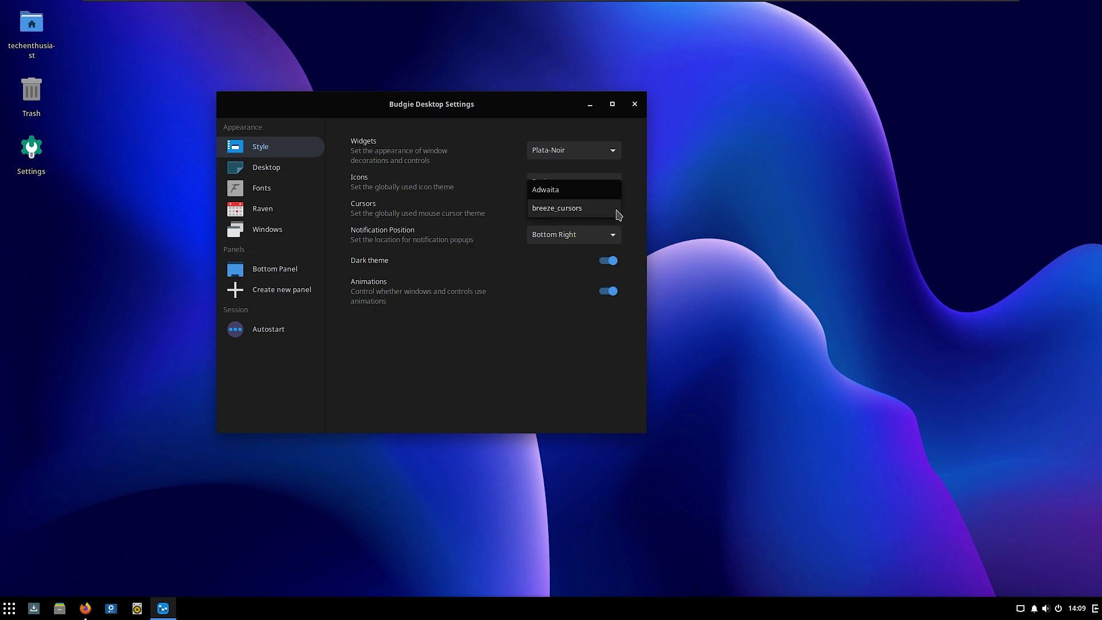
click(566, 194)
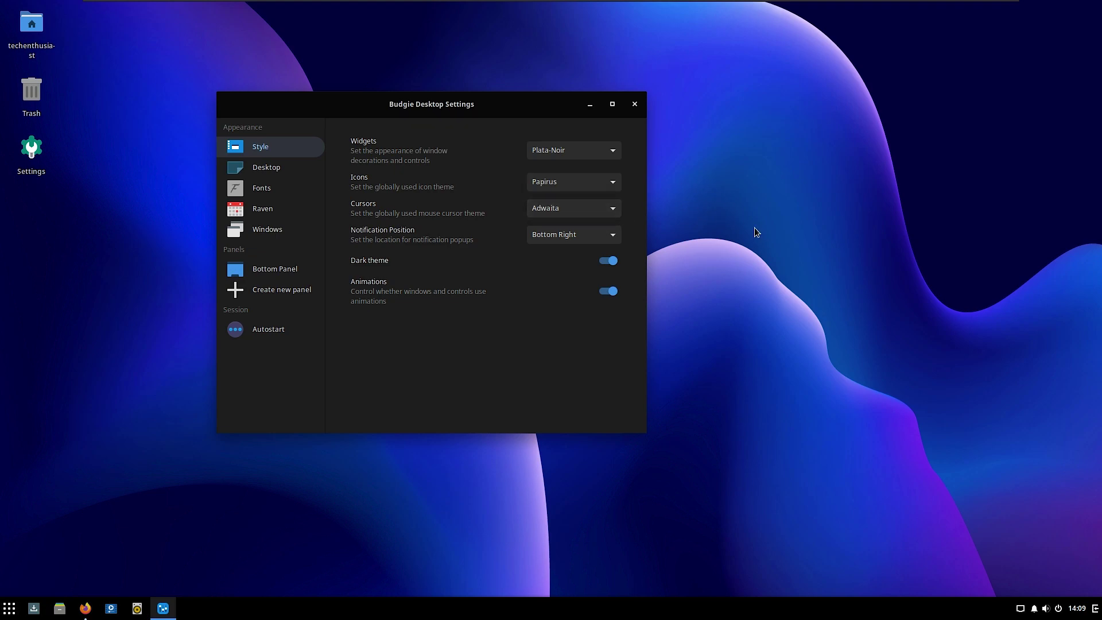
click(847, 286)
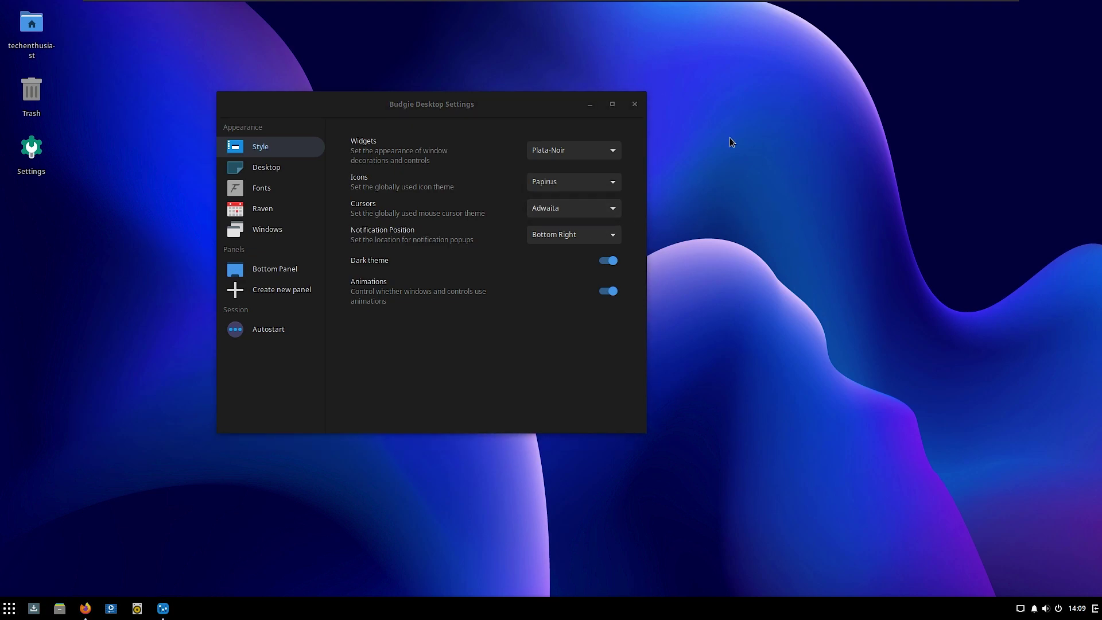
click(582, 210)
click(560, 229)
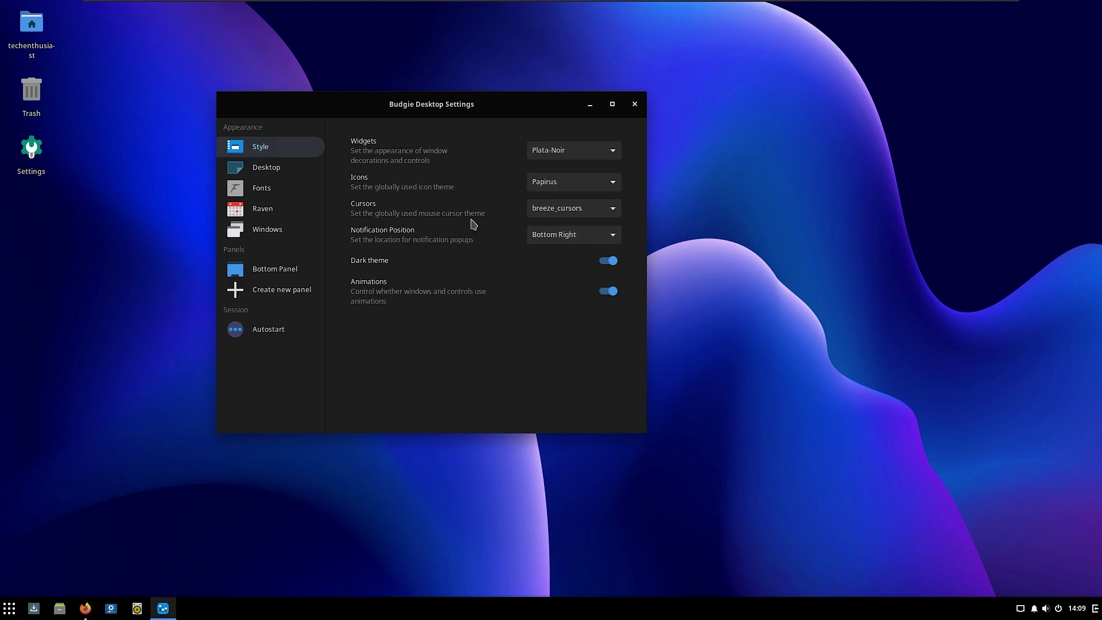
click(548, 237)
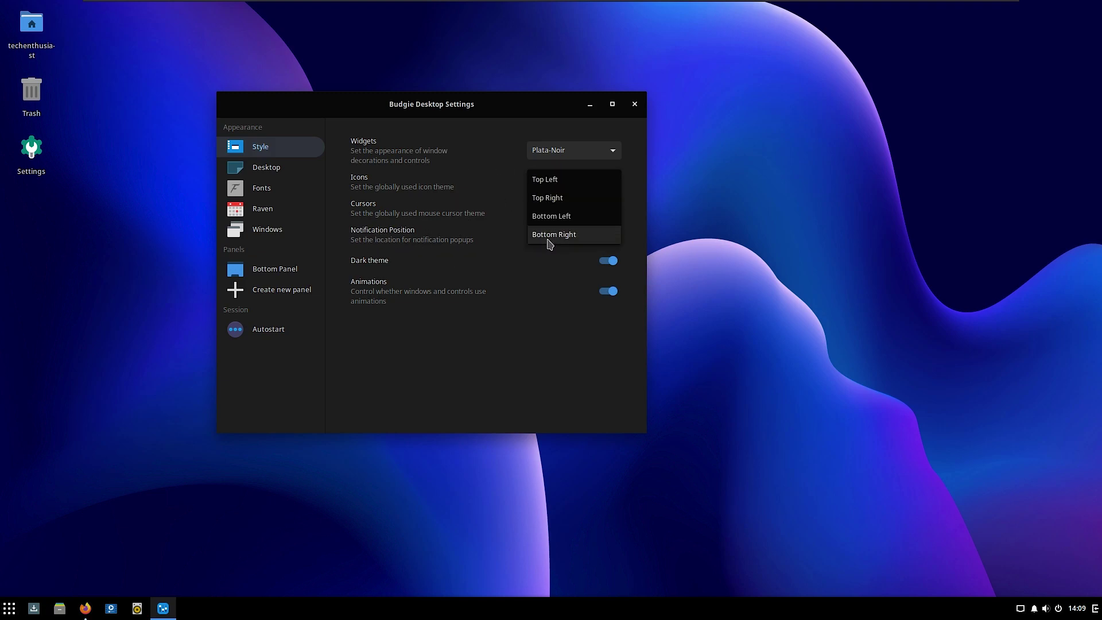
click(572, 219)
click(1092, 612)
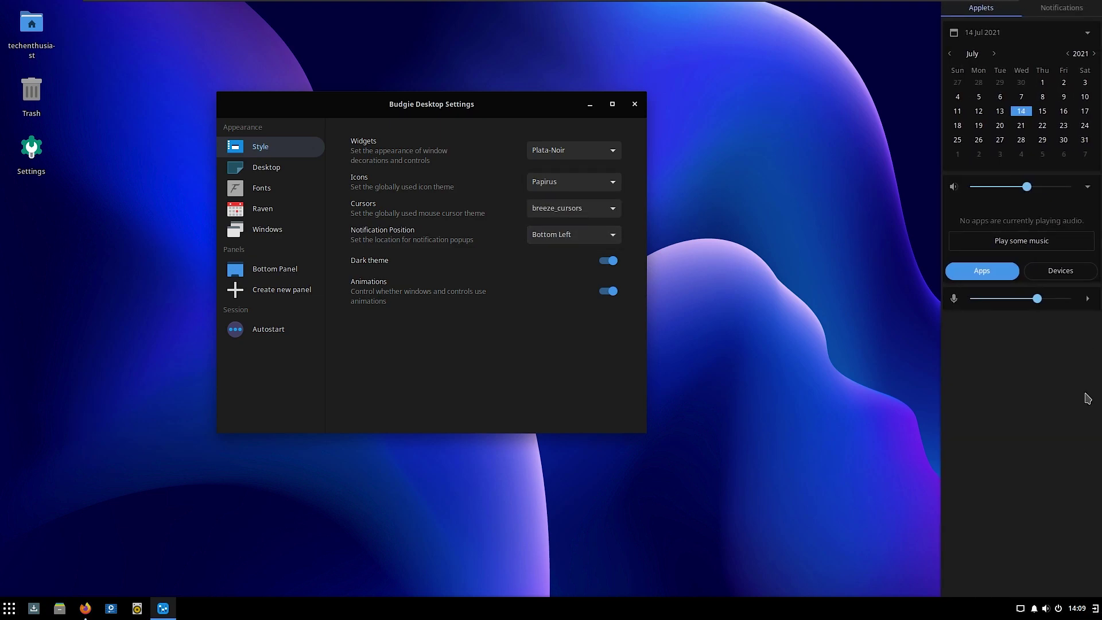
click(1050, 11)
click(994, 16)
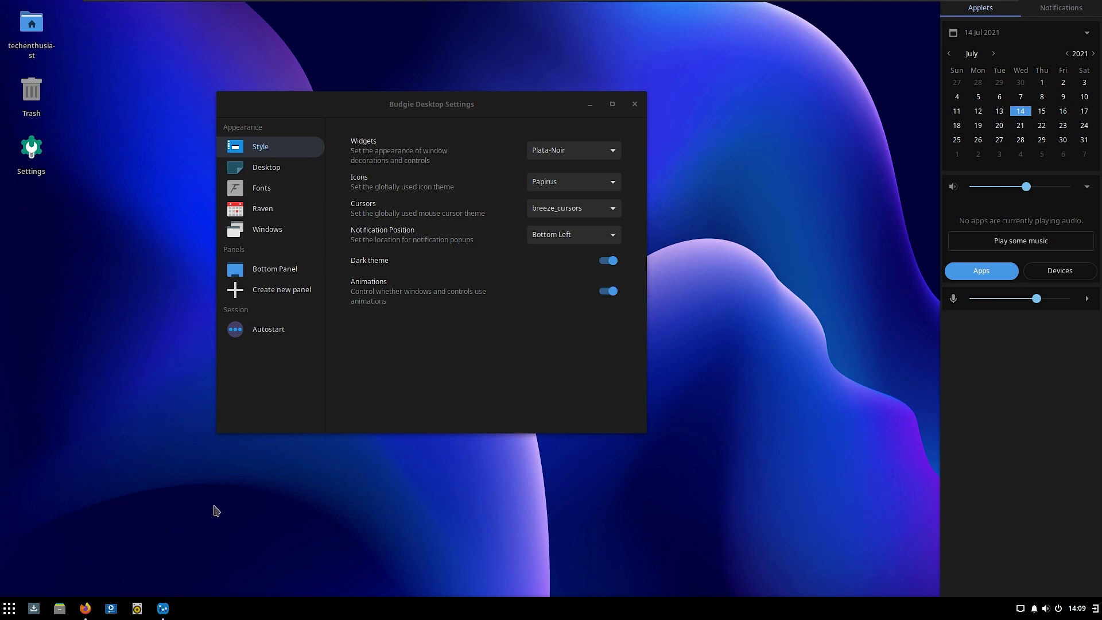
click(596, 234)
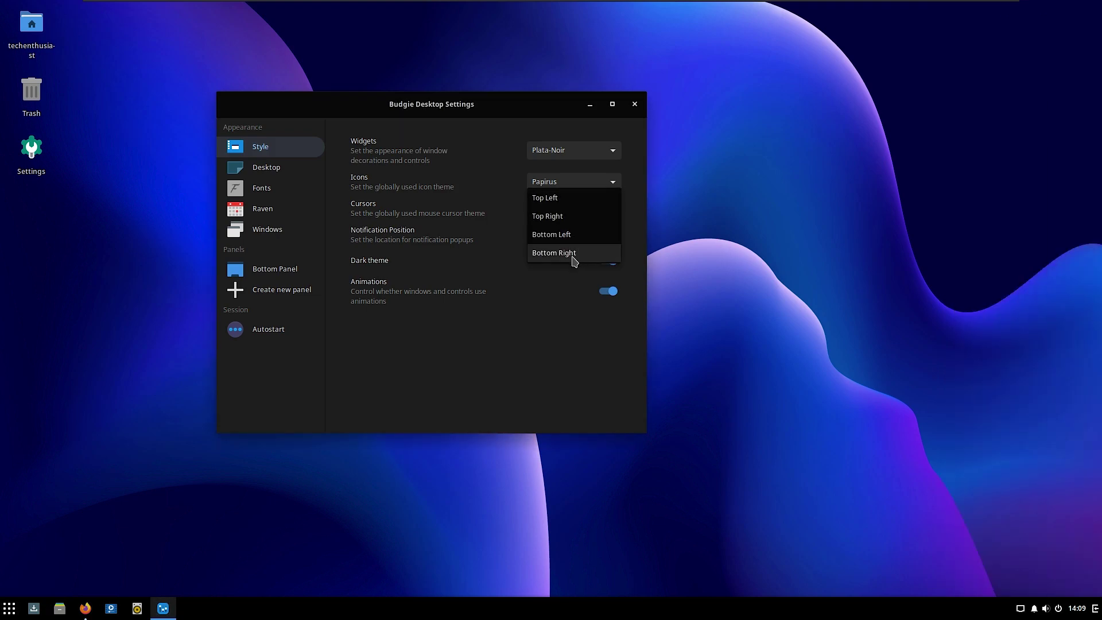
click(574, 254)
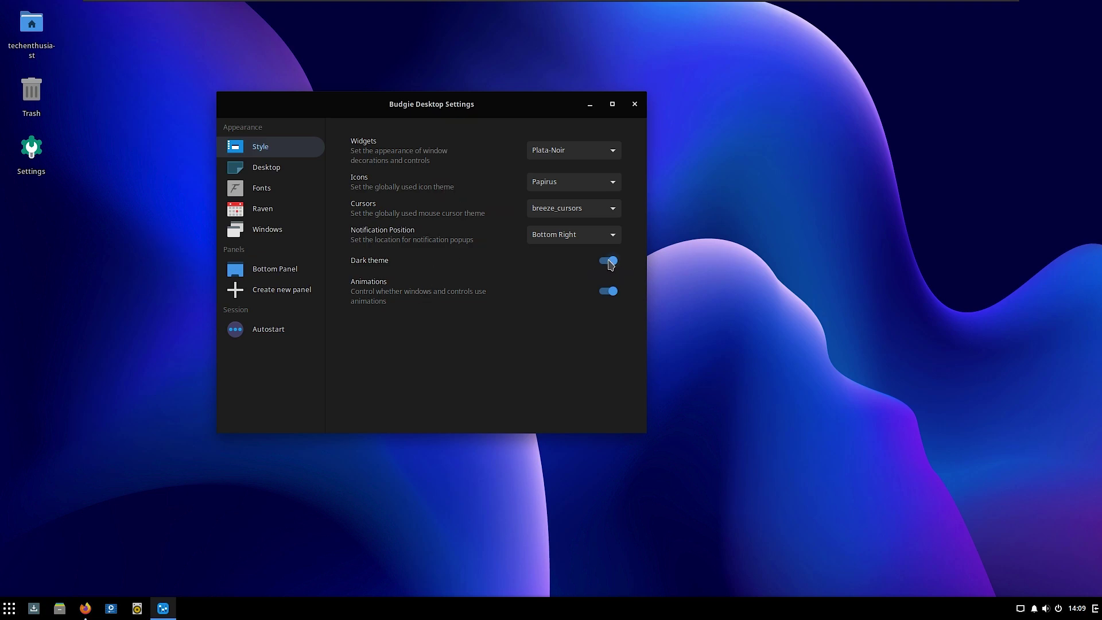
On the Desktop page, turn Desktop Icons off, then back on so icons reappear.
click(314, 170)
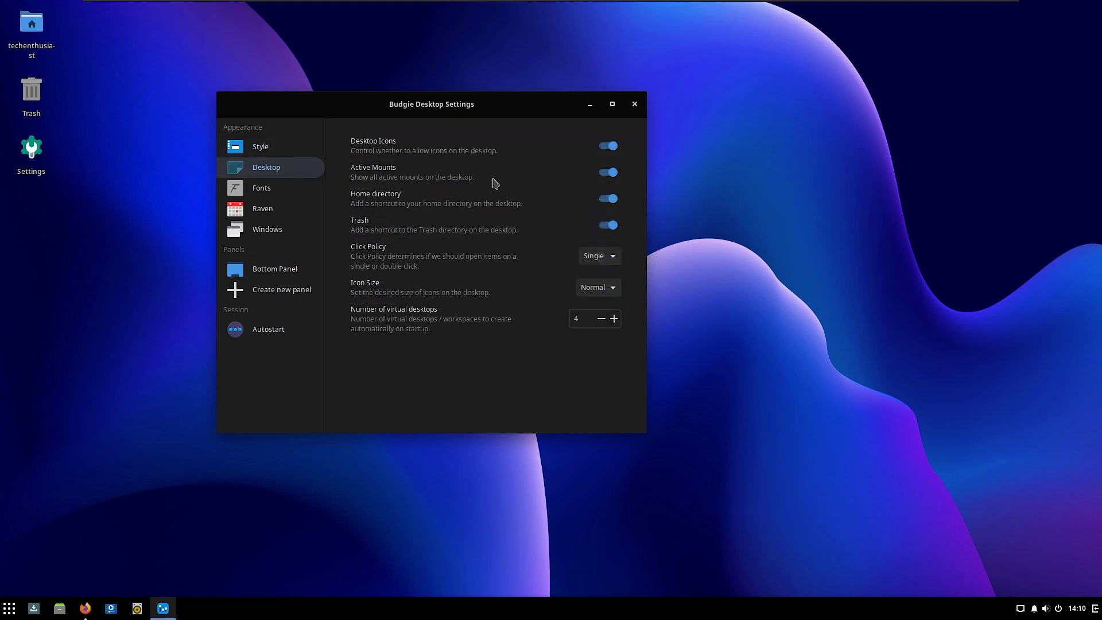
click(619, 149)
drag(562, 112, 639, 147)
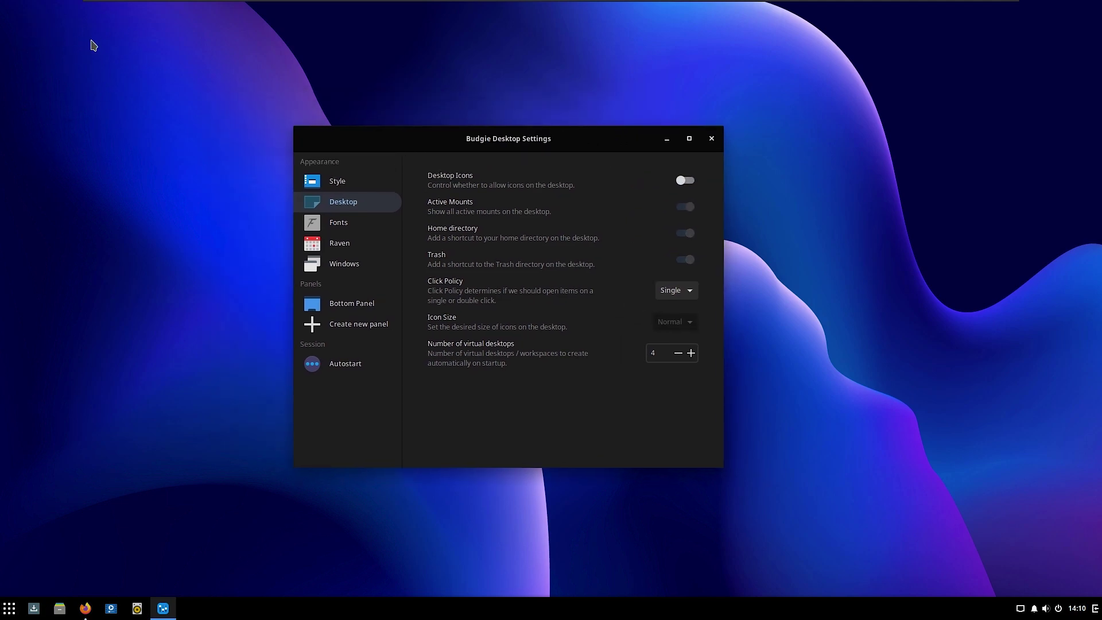
click(685, 180)
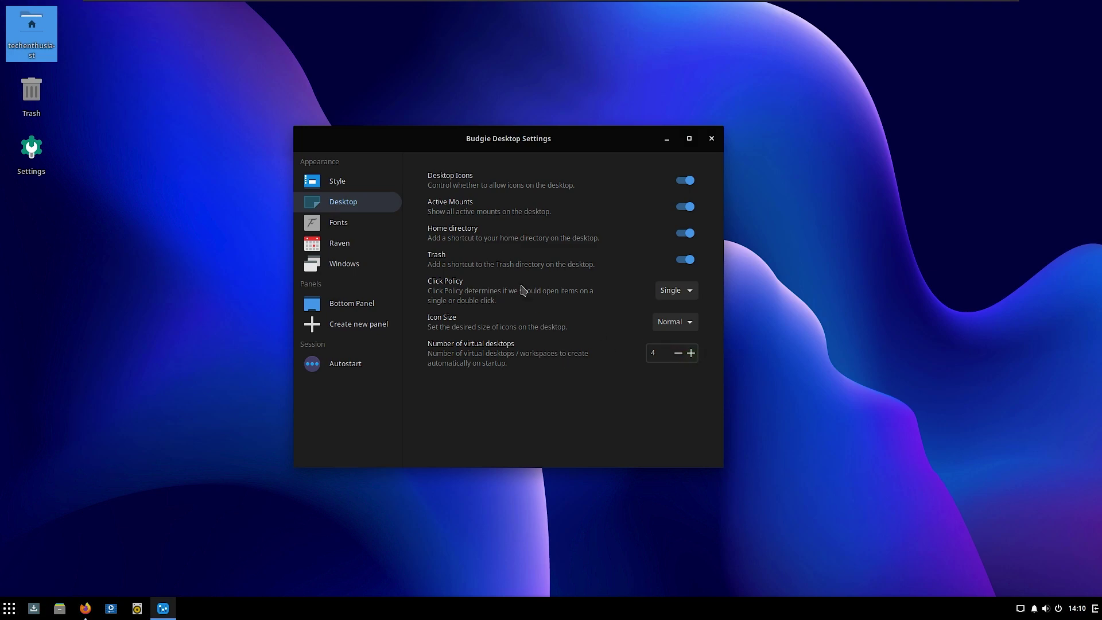
Review the Fonts and Raven pages and preview the Raven sidebar from the panel.
click(369, 225)
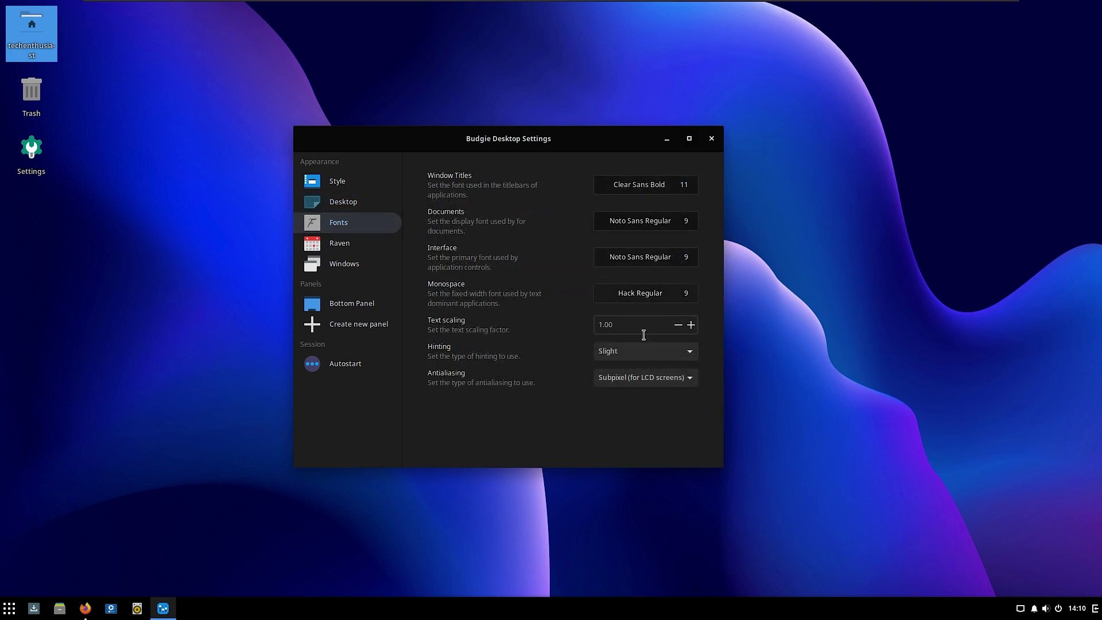
drag(622, 143, 615, 123)
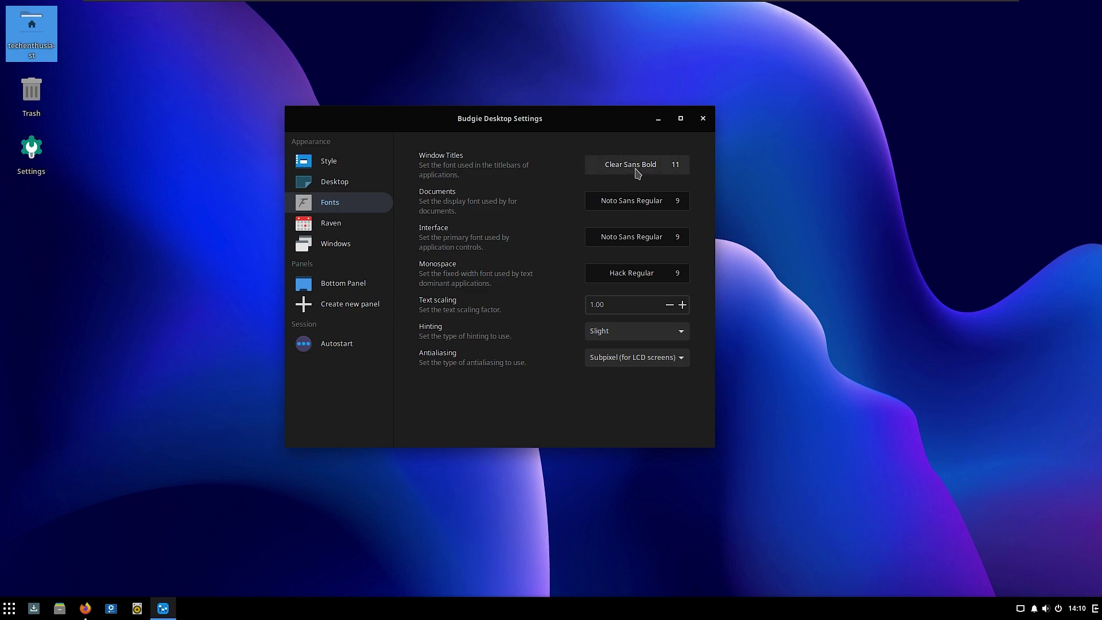
click(375, 225)
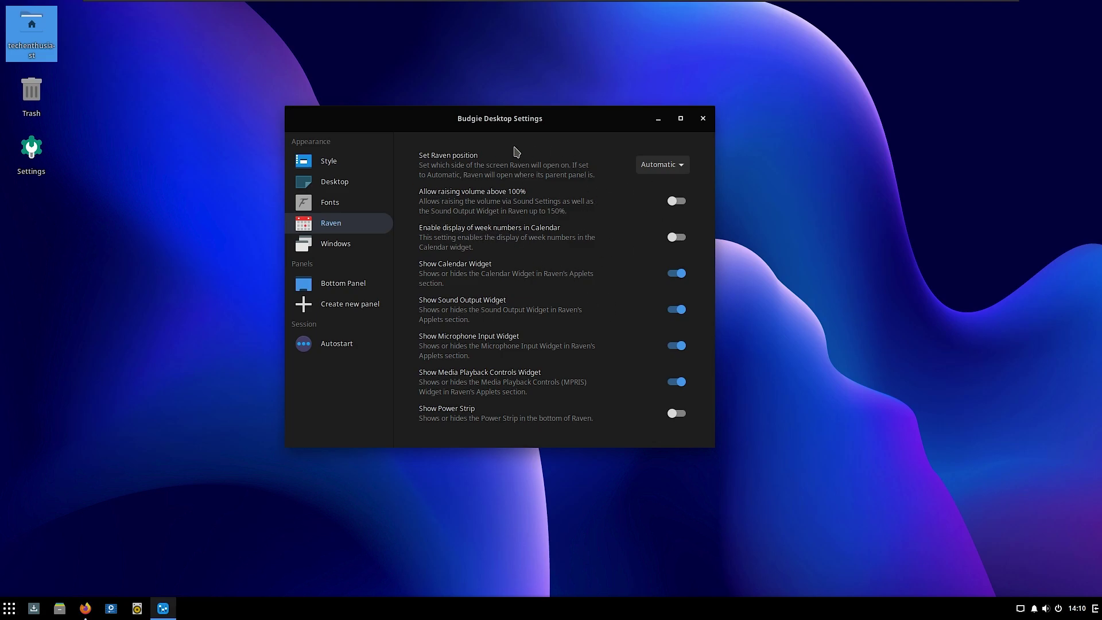
click(1094, 610)
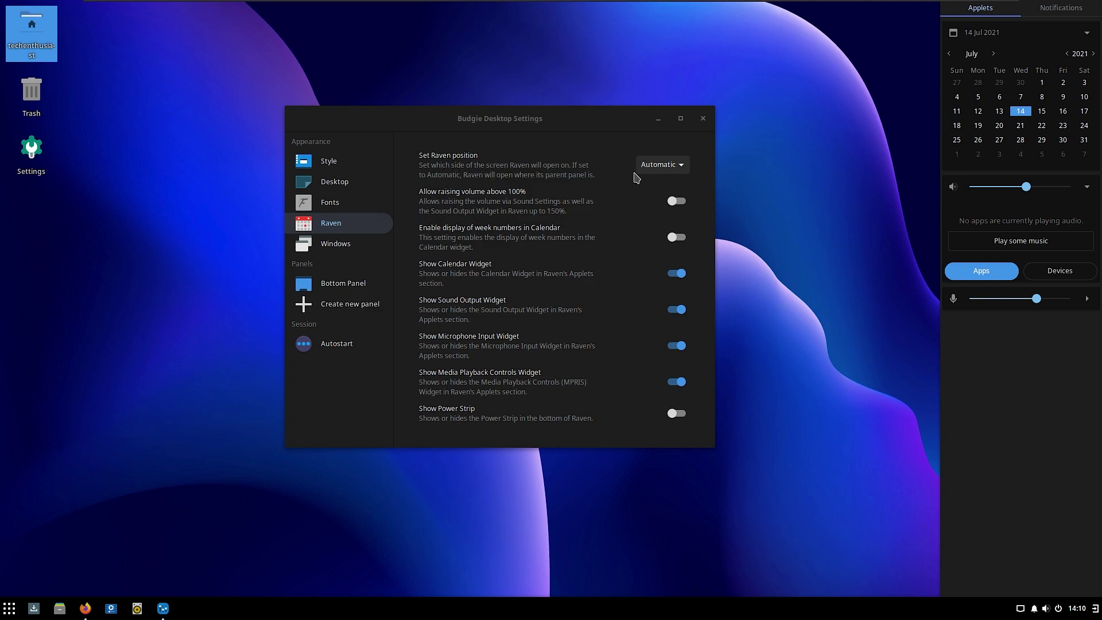
Look through the Windows page options without changing anything.
click(367, 245)
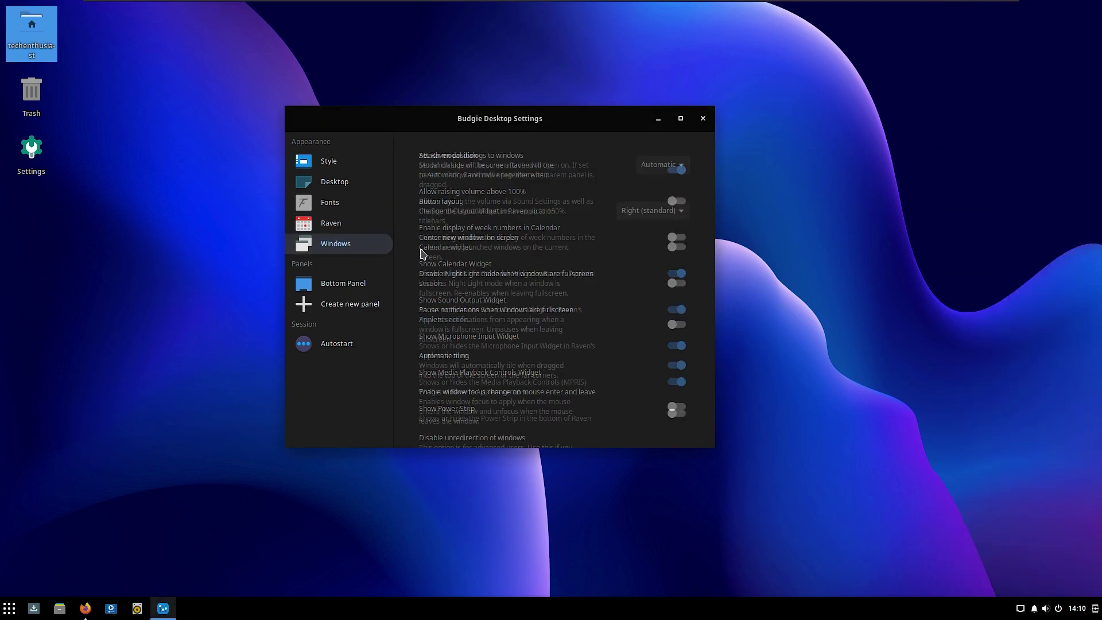
scroll(485, 192, down, 3)
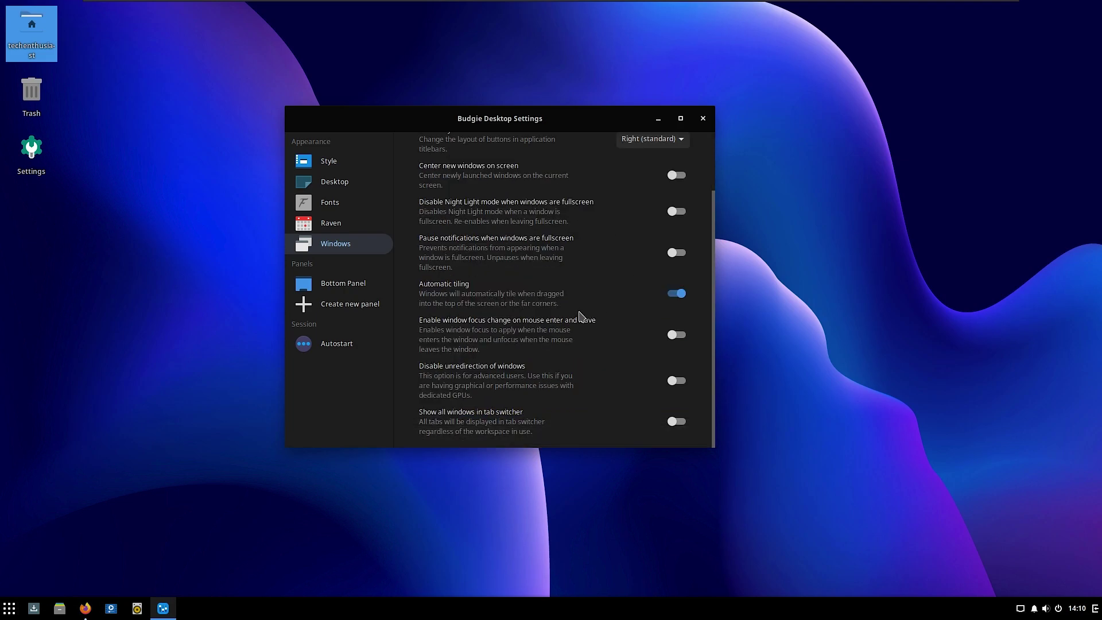
scroll(556, 382, up, 3)
Open the Bottom Panel's Settings tab and move the panel to Top.
click(344, 285)
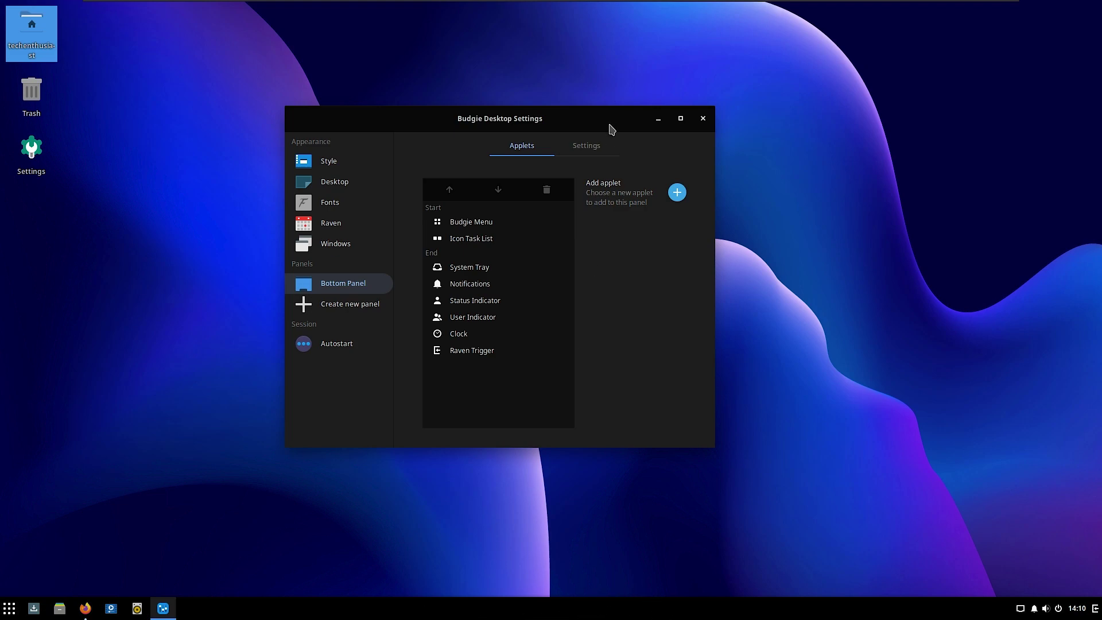
click(586, 145)
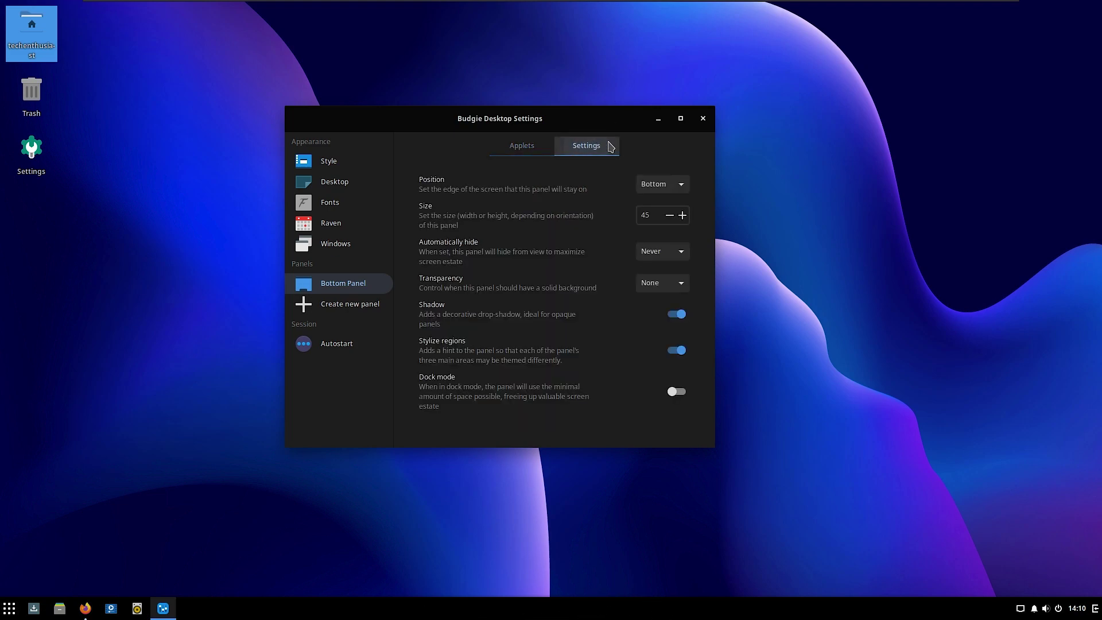
click(660, 184)
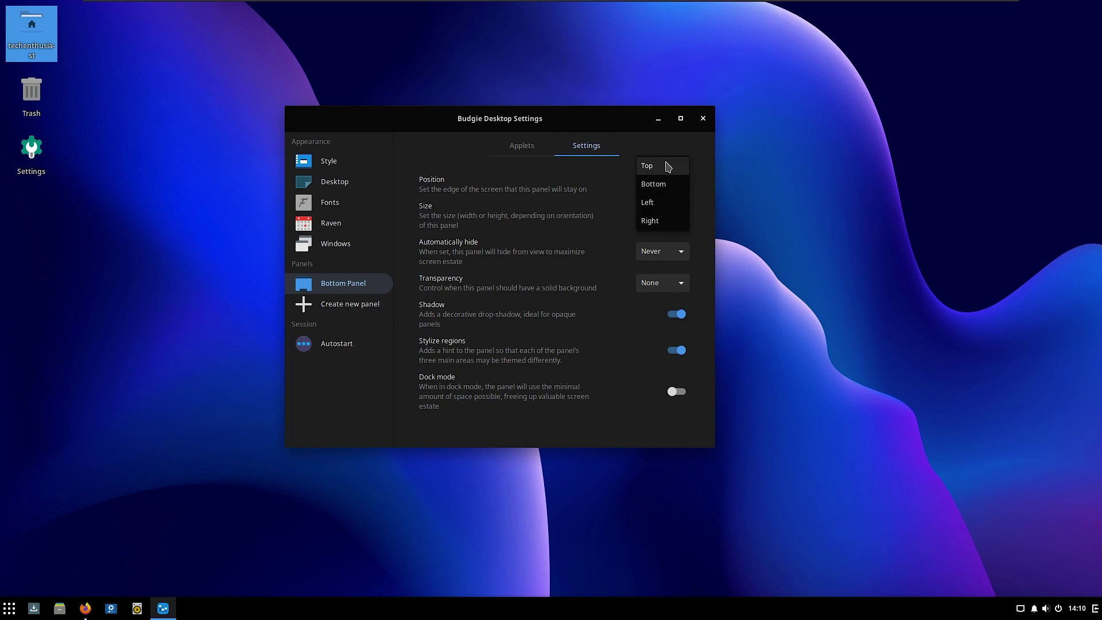
click(667, 166)
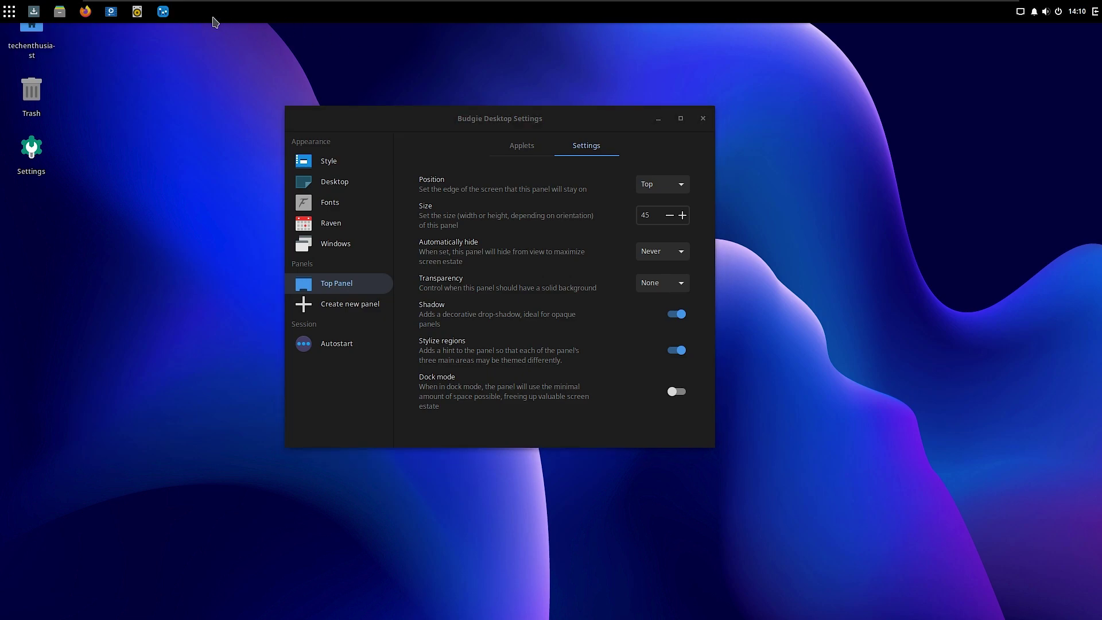
Try the Left and Right panel positions, then set the panel back to Bottom.
click(675, 185)
click(670, 221)
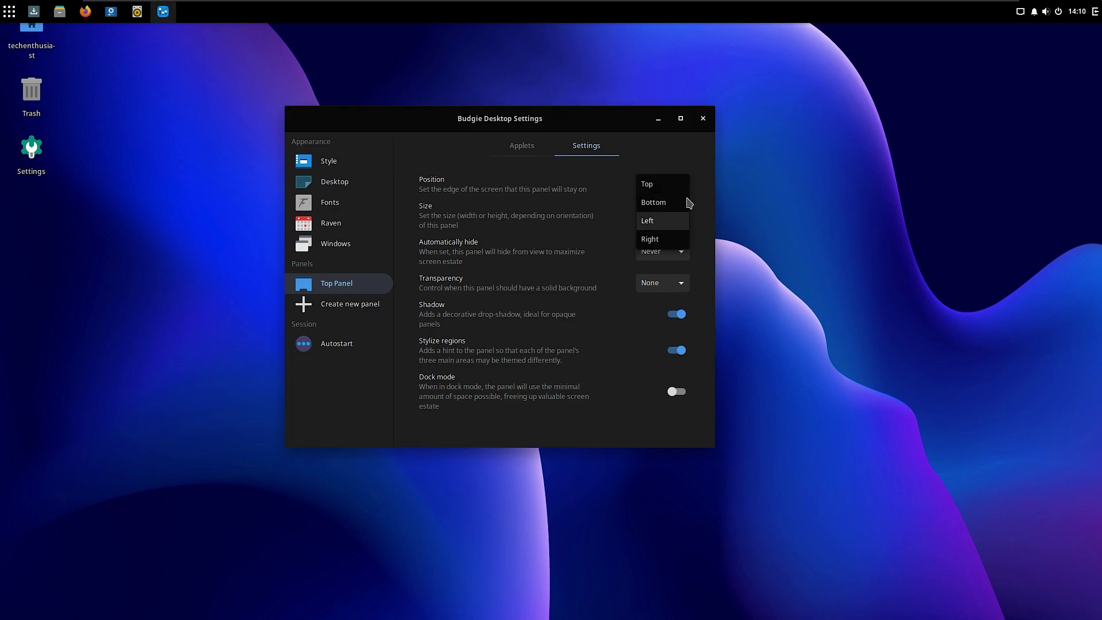
click(674, 186)
click(672, 202)
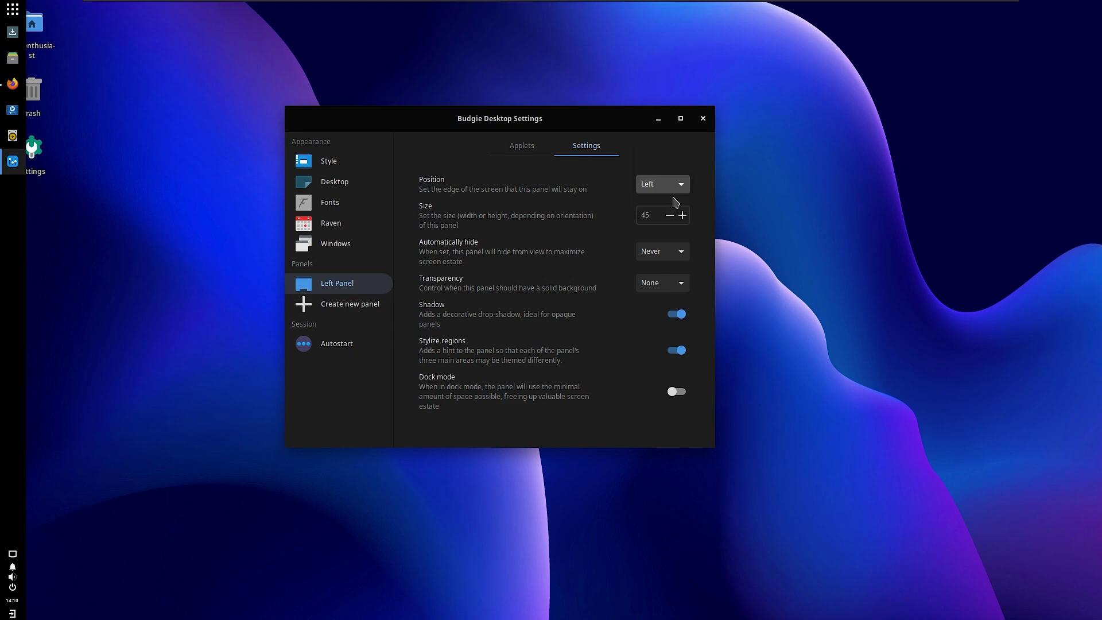
click(669, 187)
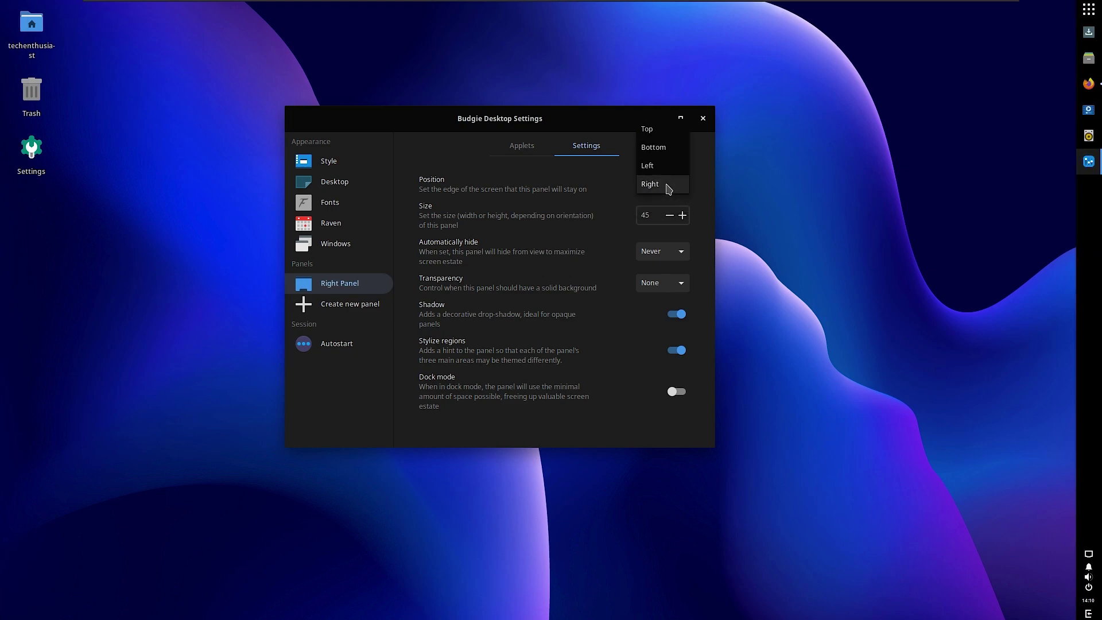
click(654, 148)
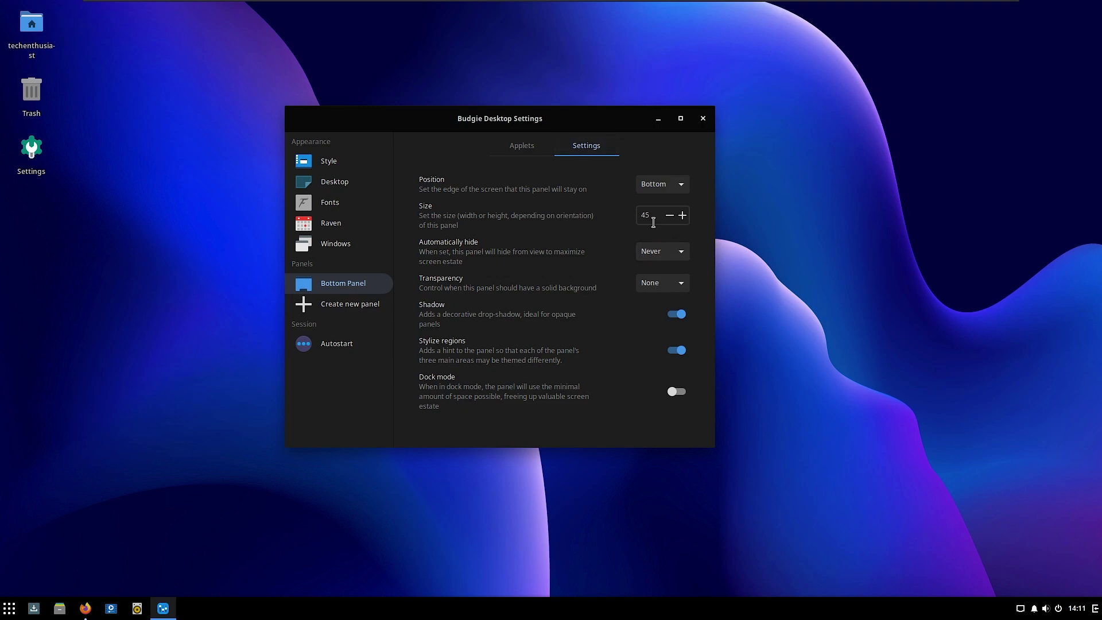
click(671, 215)
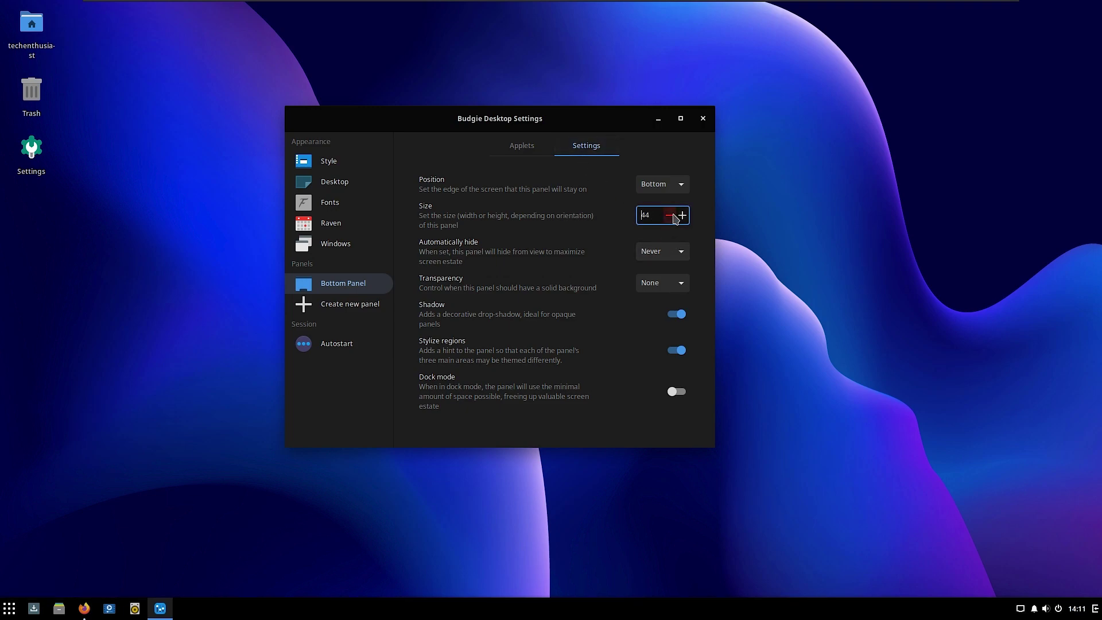
click(673, 217)
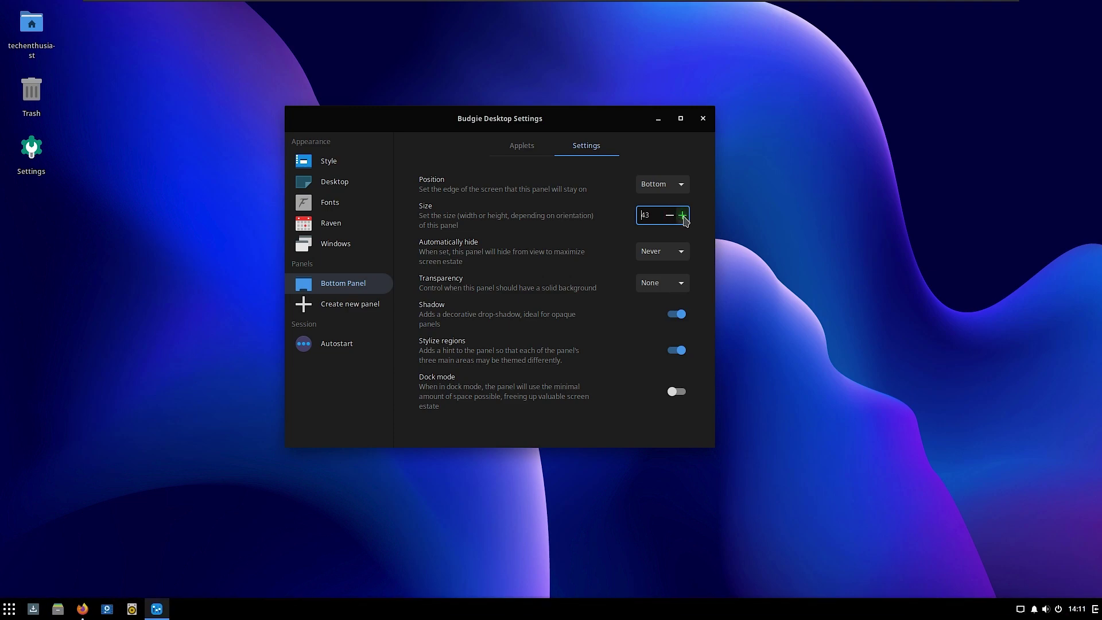
click(684, 217)
click(684, 216)
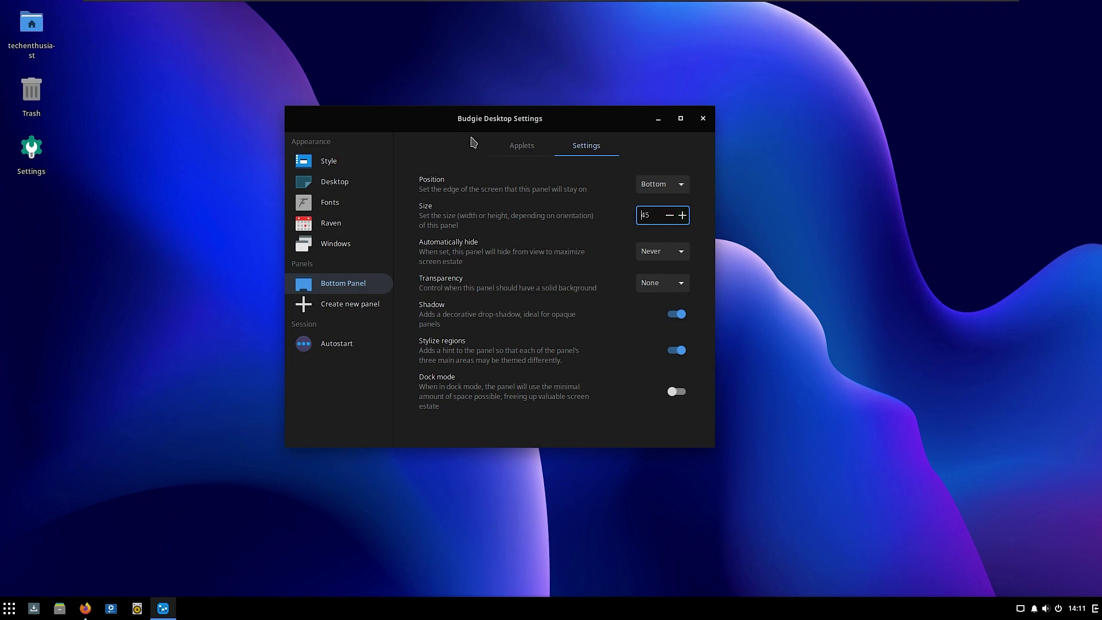
click(675, 255)
click(660, 213)
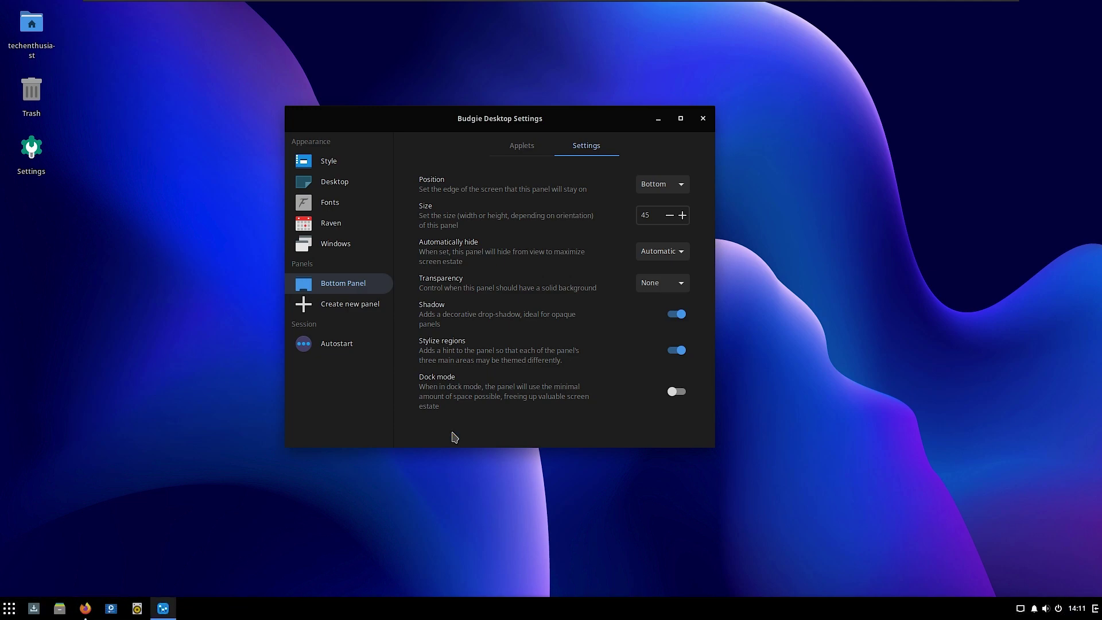
click(660, 259)
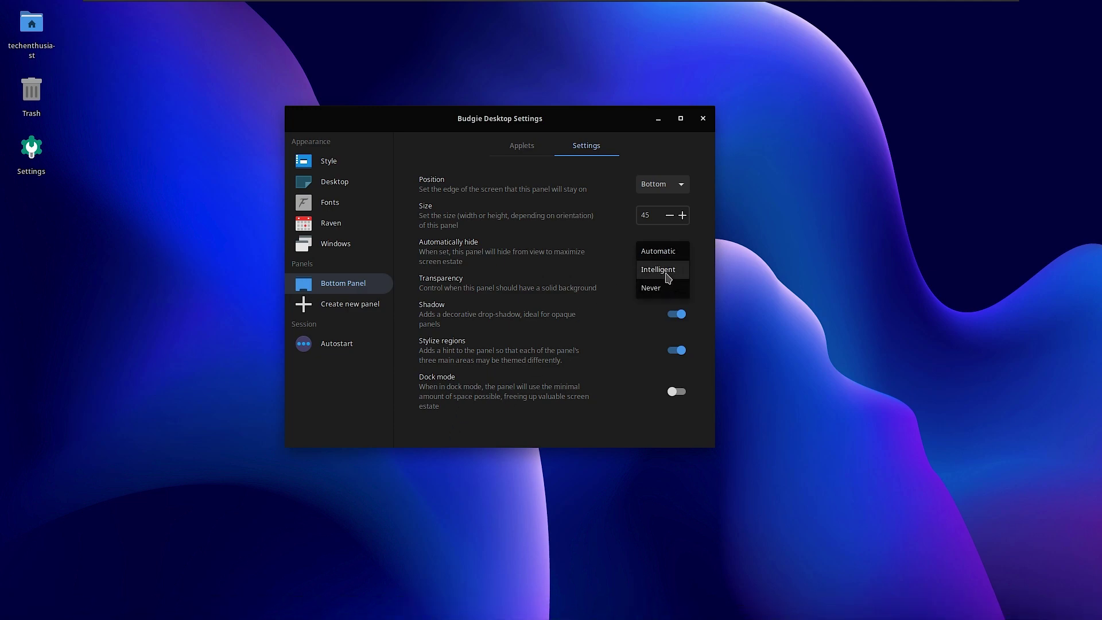
click(660, 271)
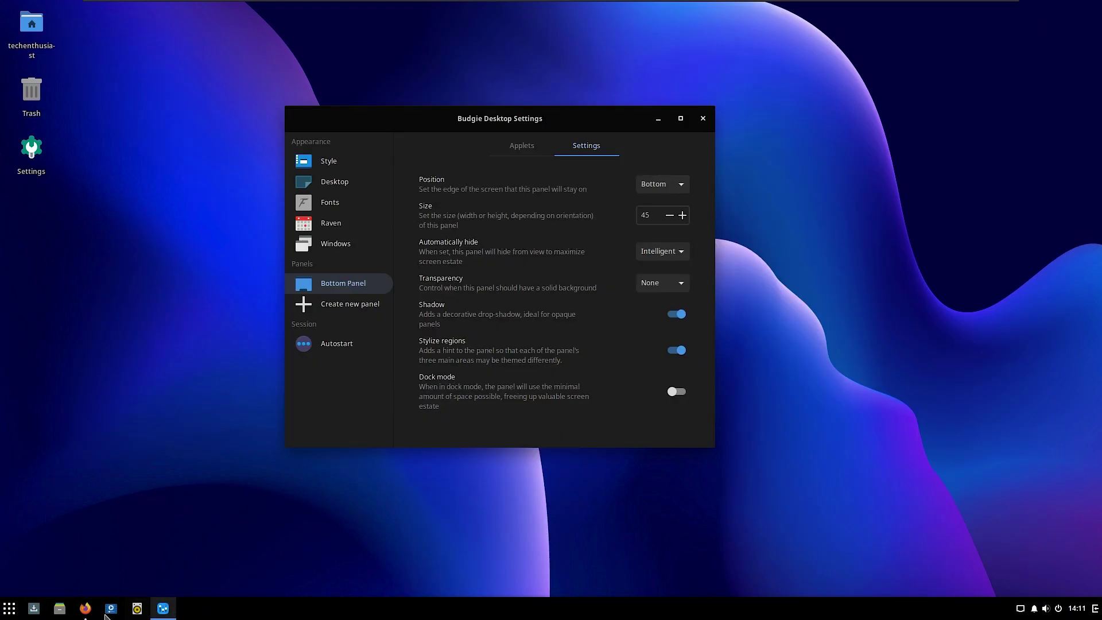
click(670, 253)
click(666, 268)
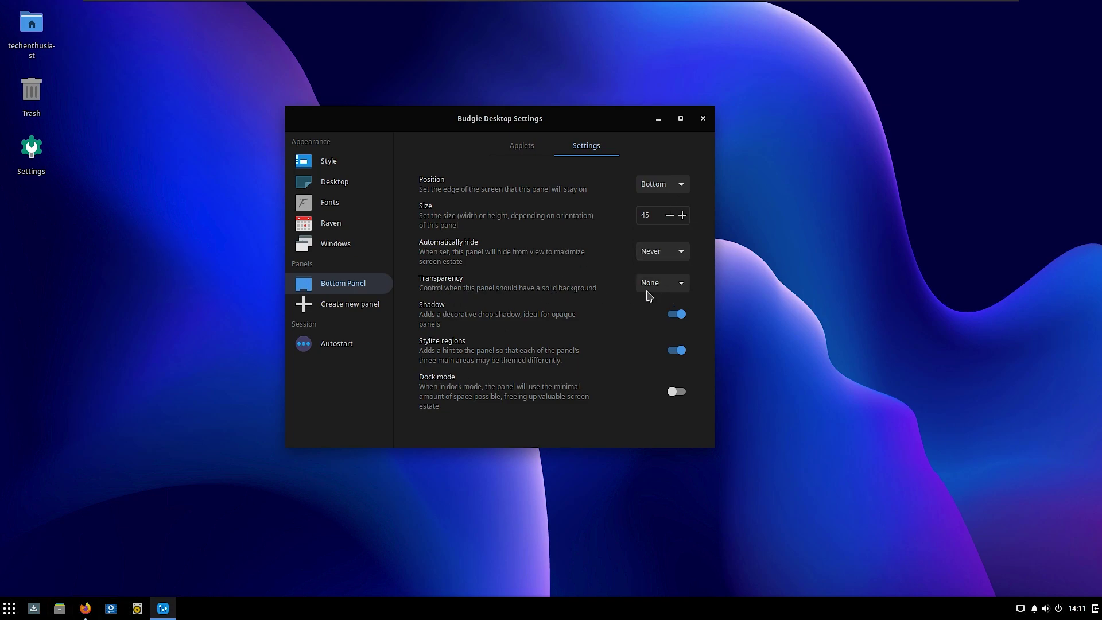
click(672, 291)
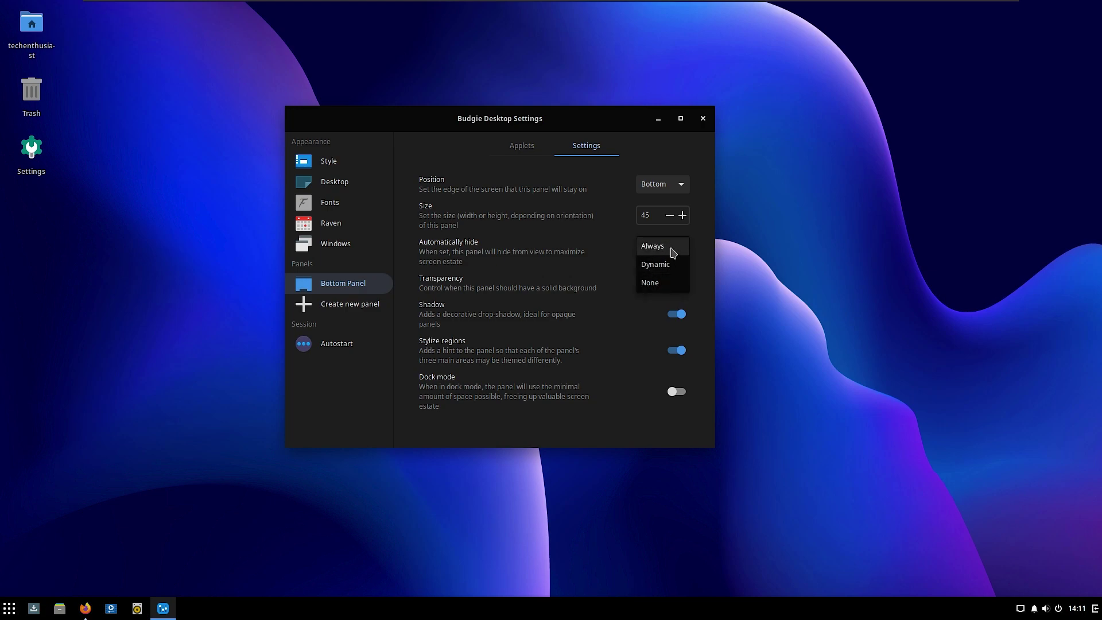
click(672, 249)
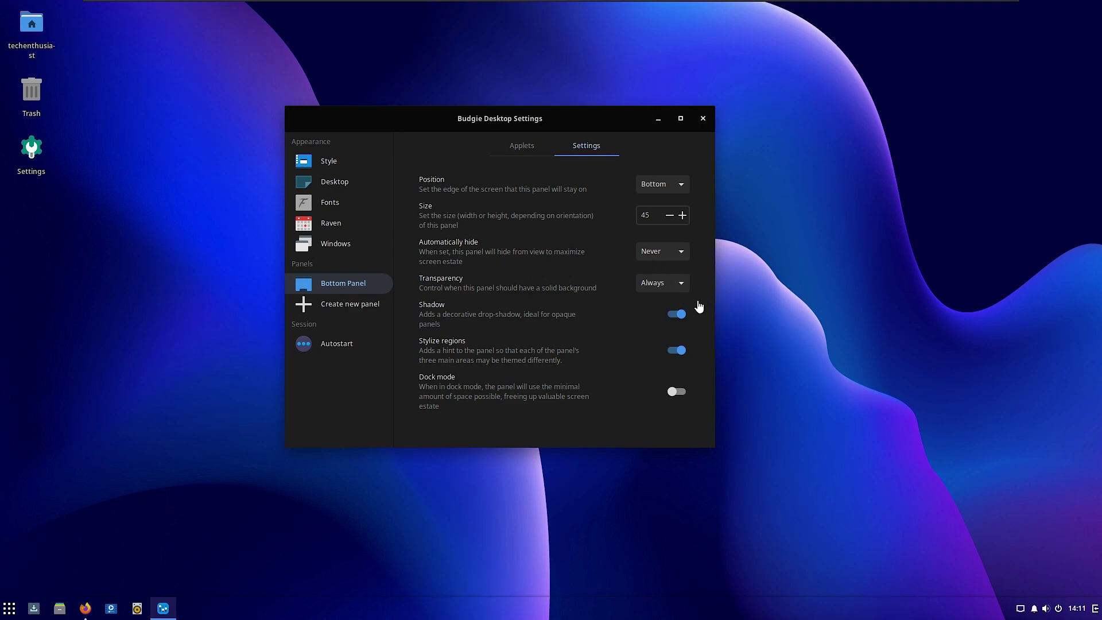
click(666, 284)
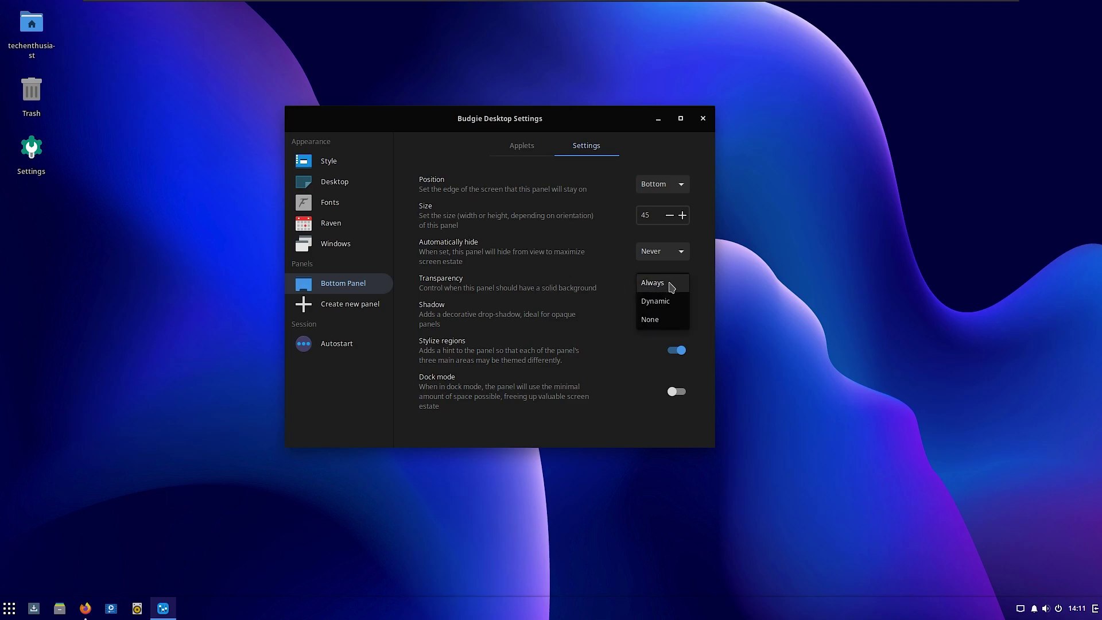
click(675, 303)
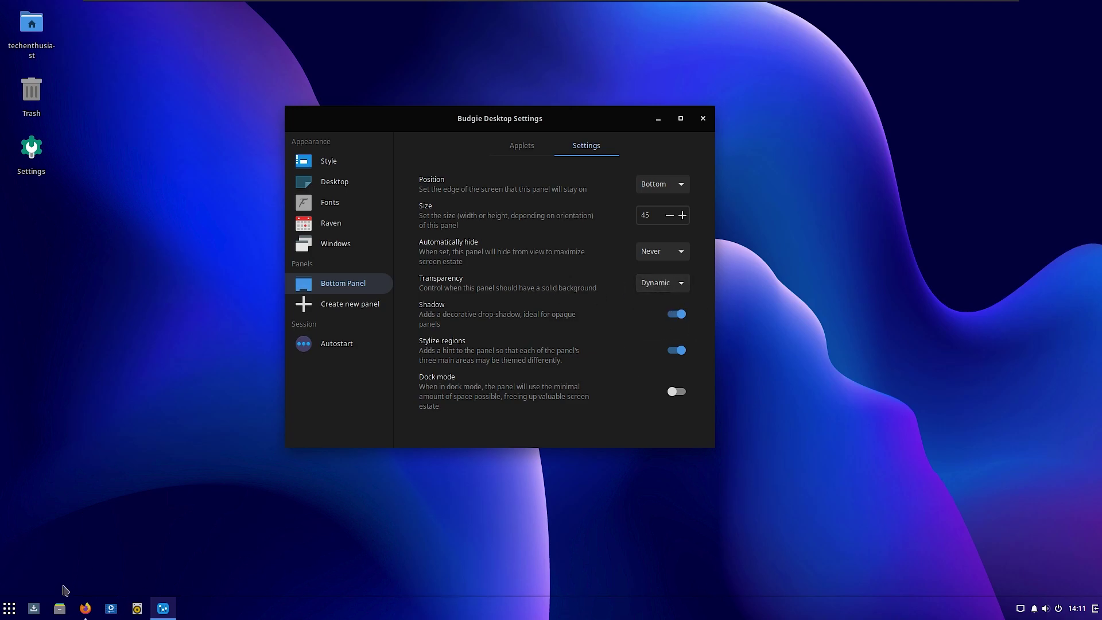
click(85, 608)
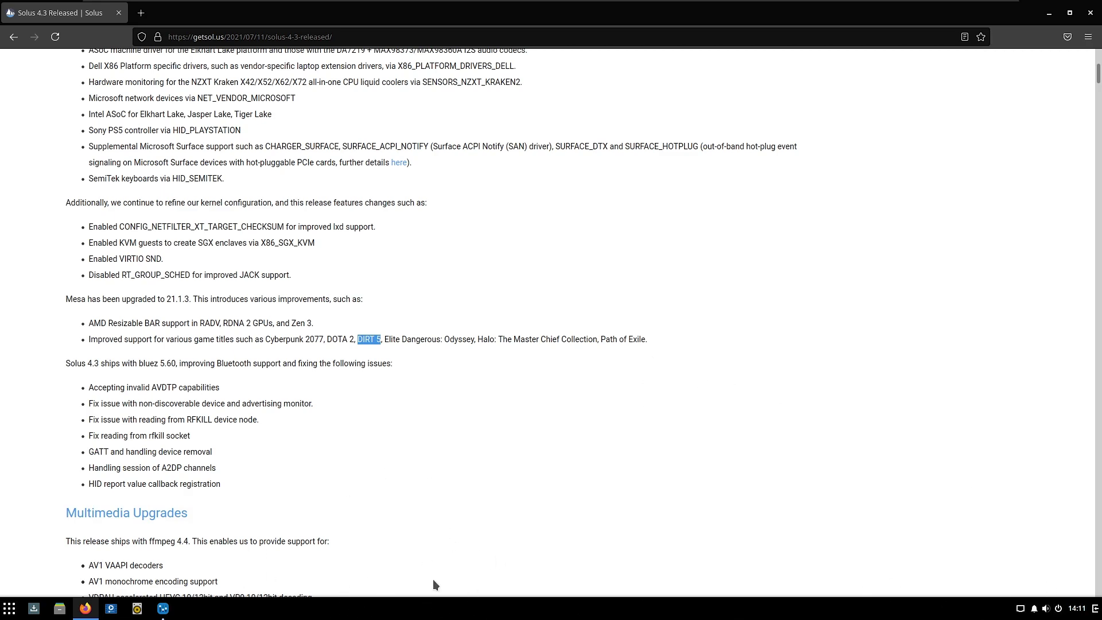
click(1049, 12)
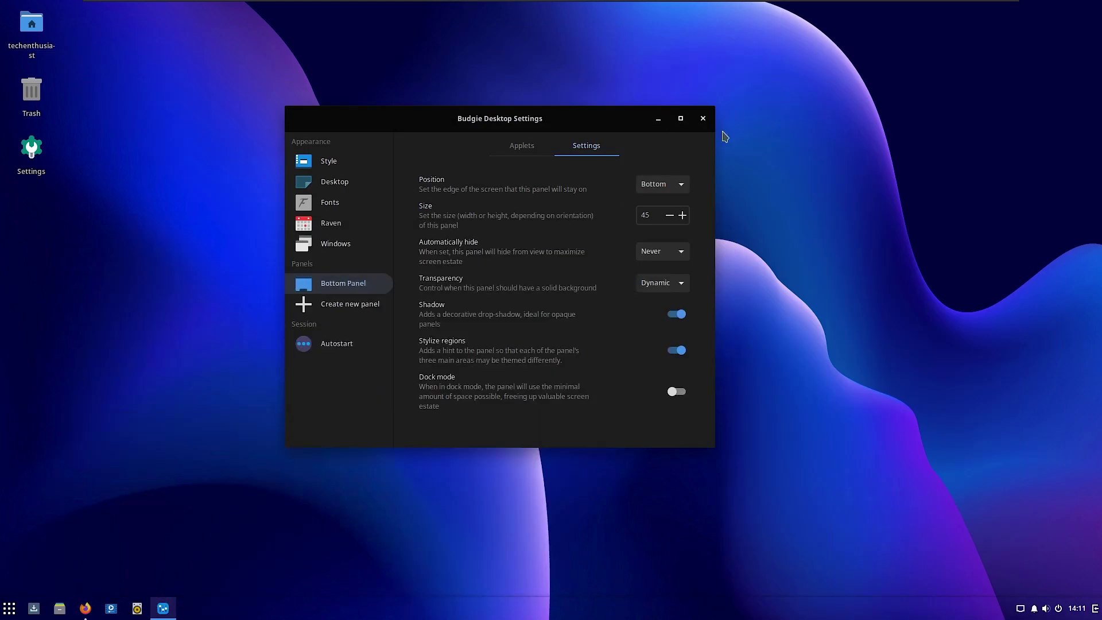
click(678, 288)
click(678, 305)
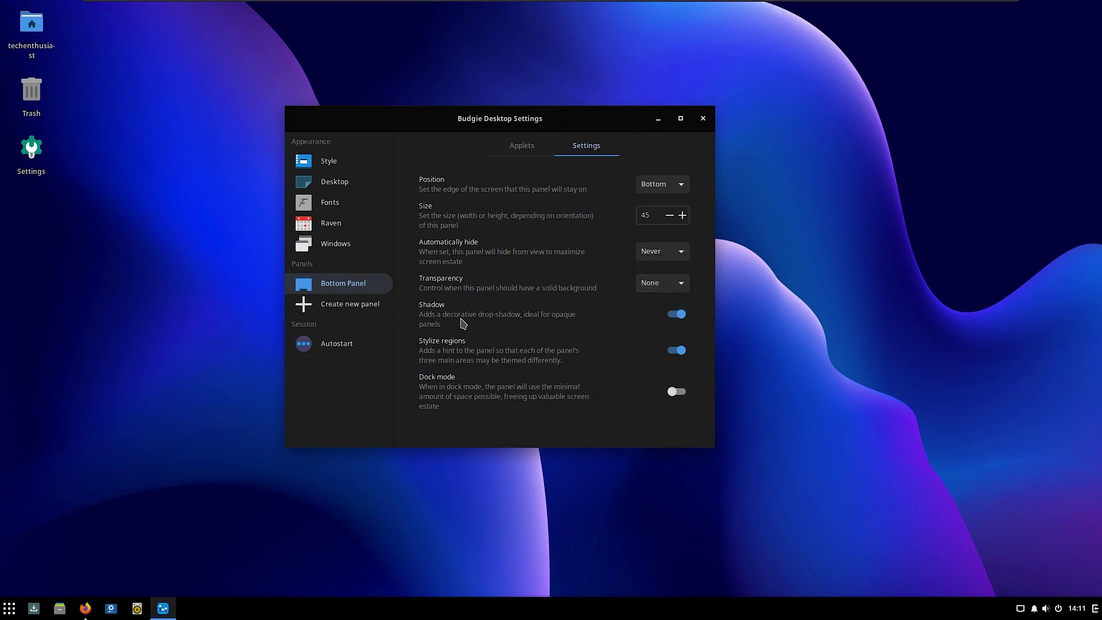
click(675, 283)
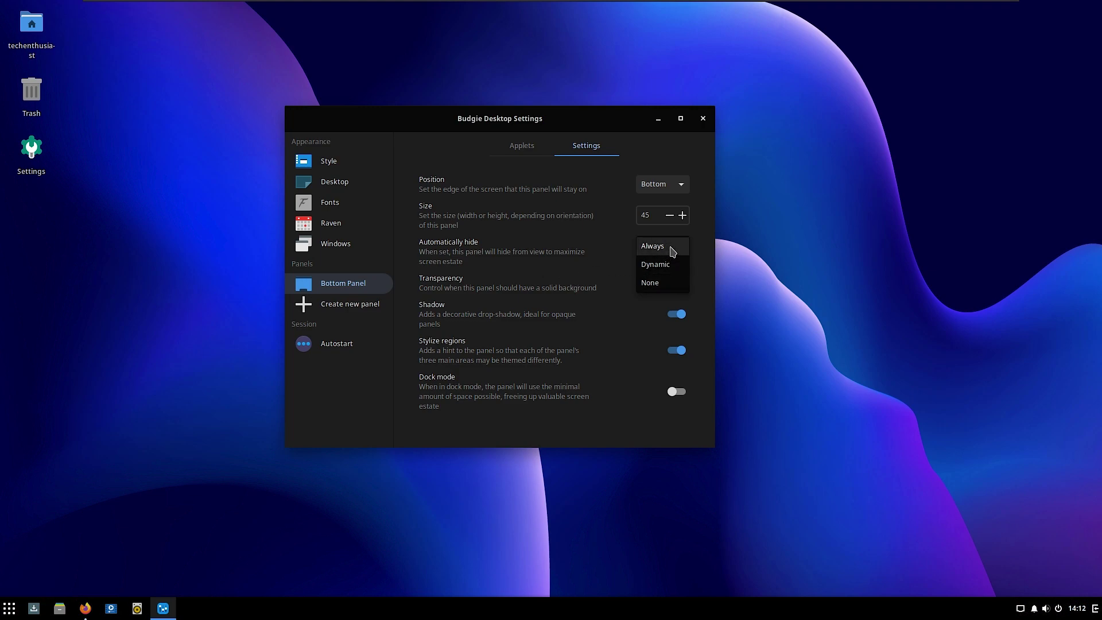
click(667, 246)
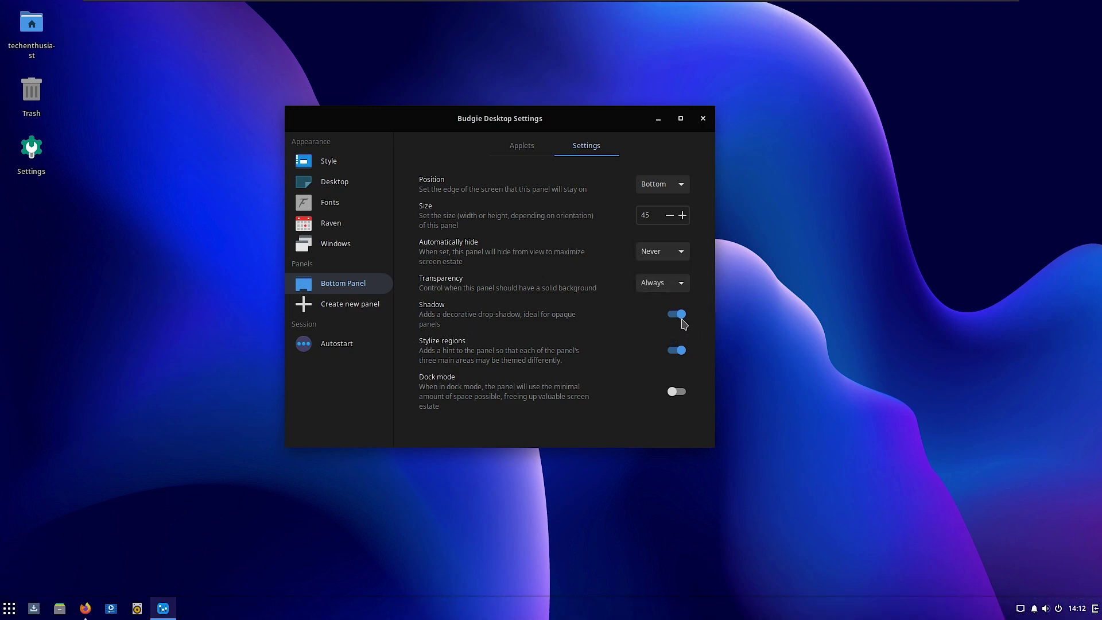
click(680, 316)
click(676, 318)
drag(456, 122, 441, 114)
click(661, 384)
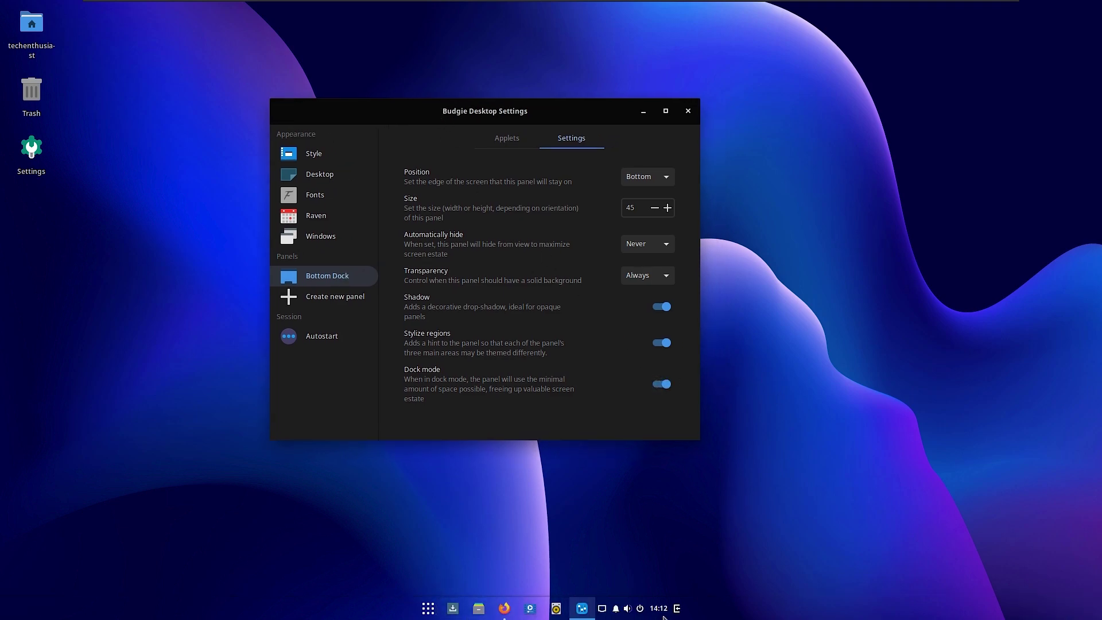
click(666, 276)
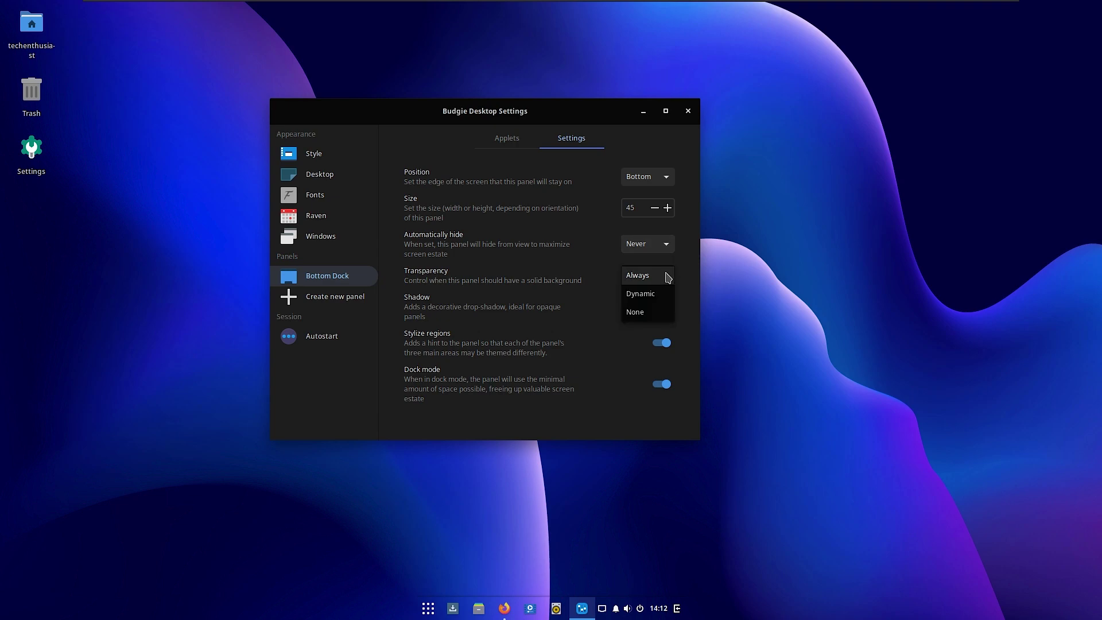
click(642, 317)
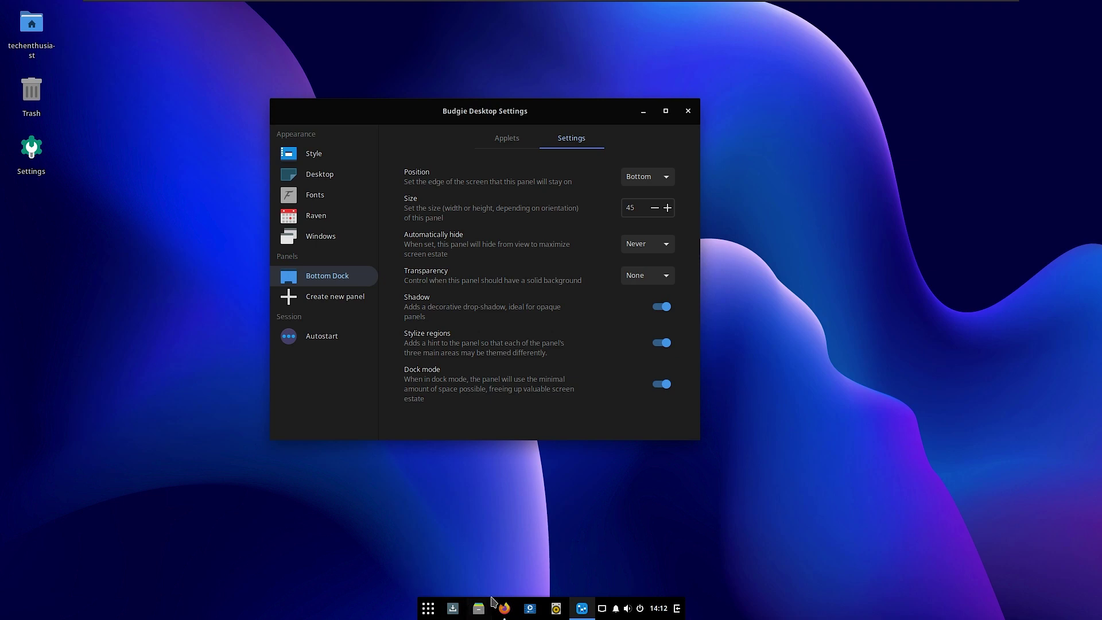
click(663, 389)
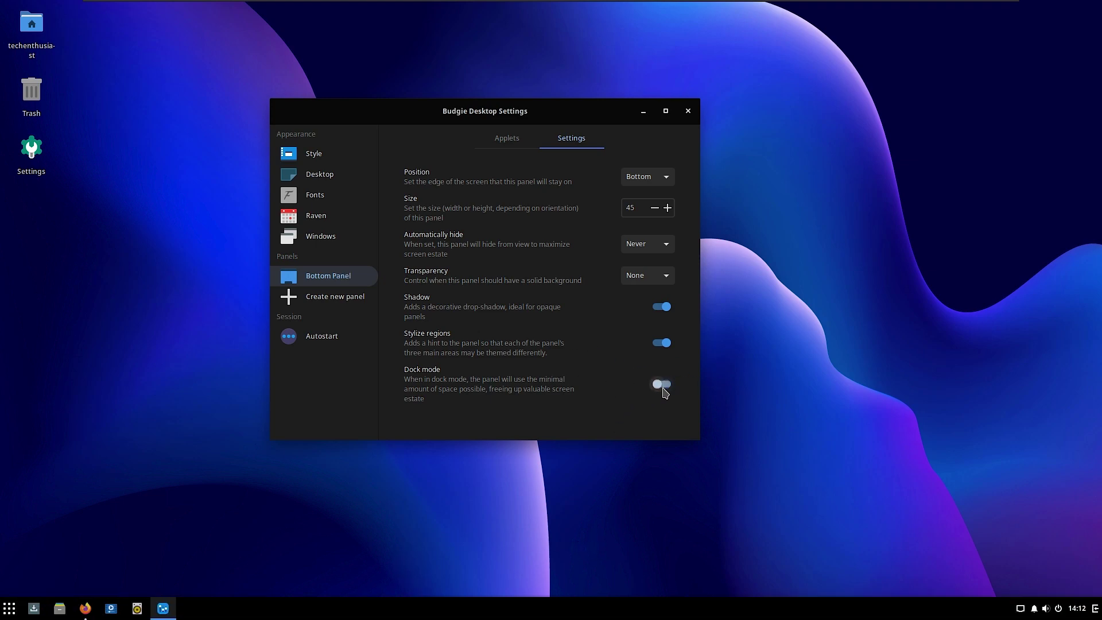
Show the Autostart page with its empty apps list and reposition the settings window.
click(352, 340)
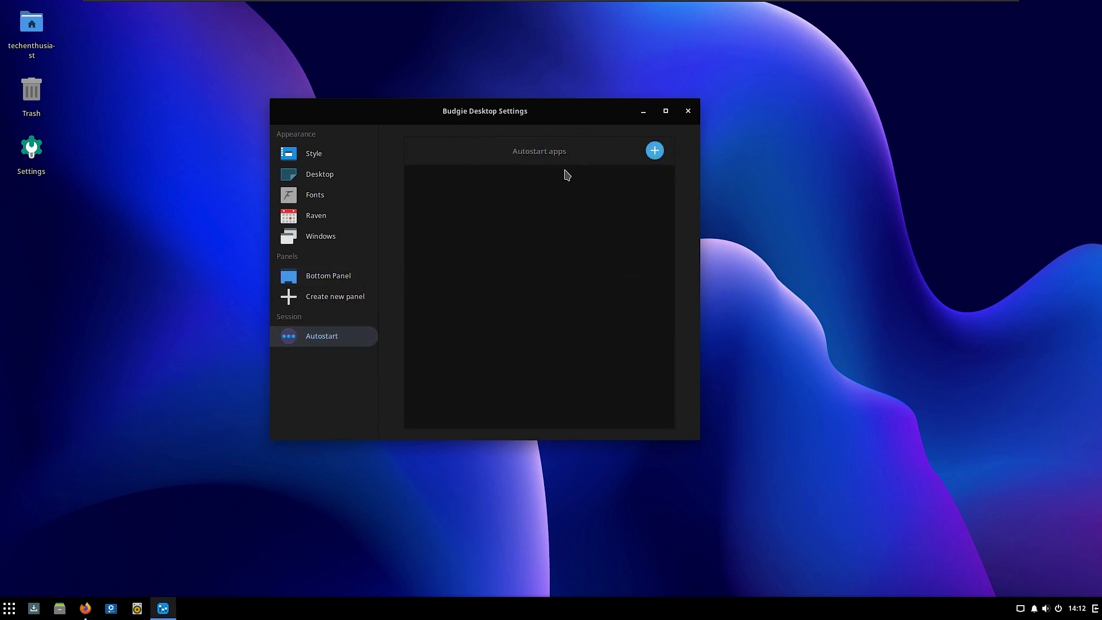
drag(610, 116, 683, 131)
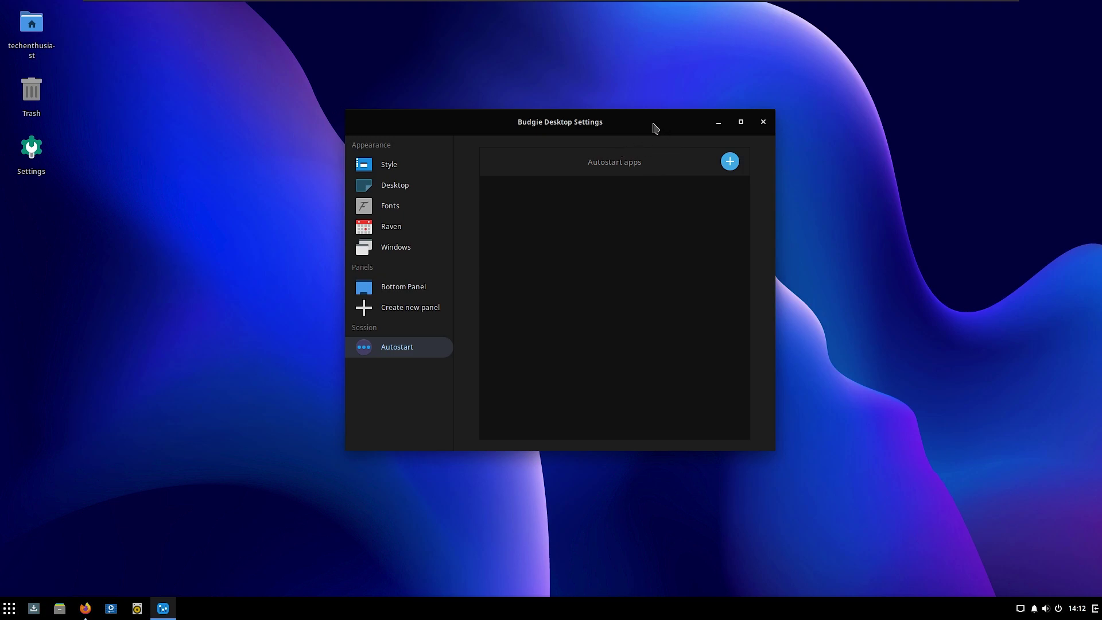
drag(654, 124, 641, 137)
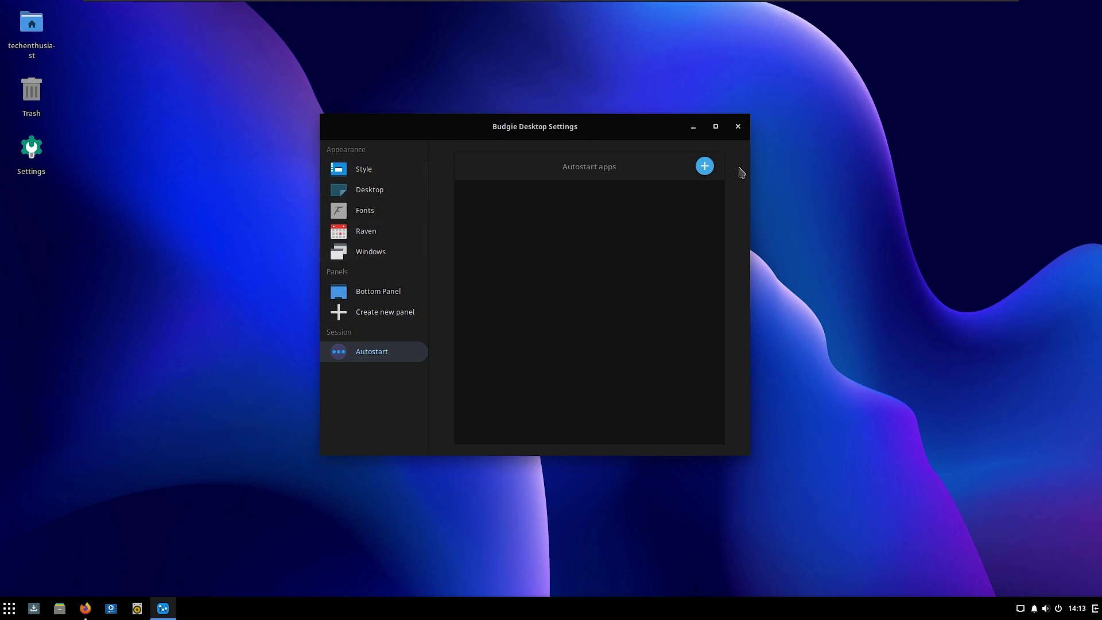
Close Budgie Desktop Settings to return to the bare desktop.
click(738, 126)
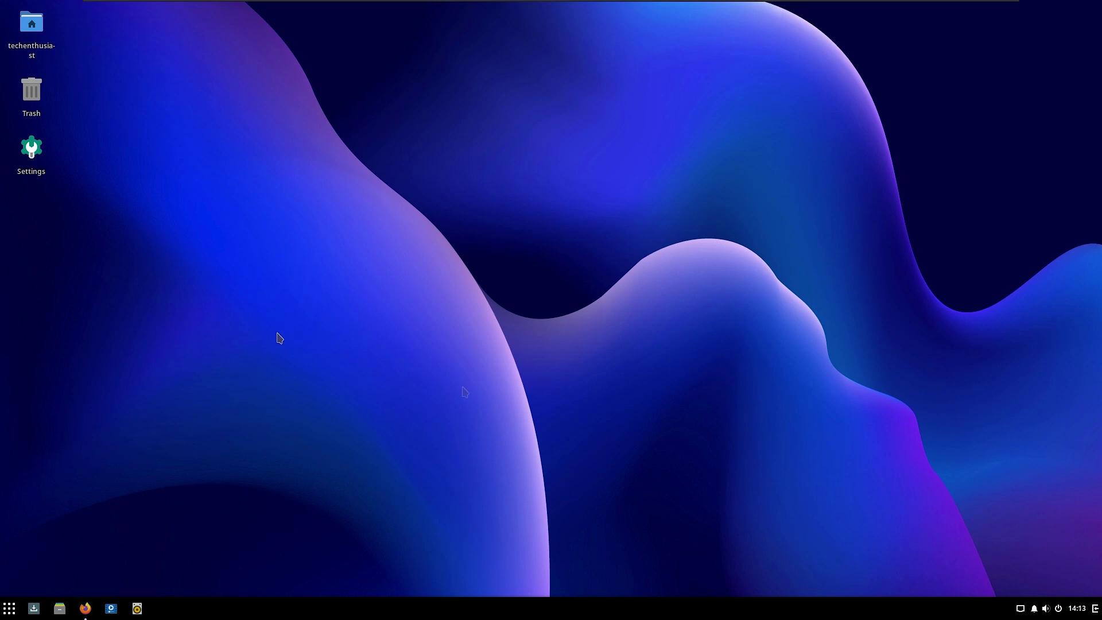